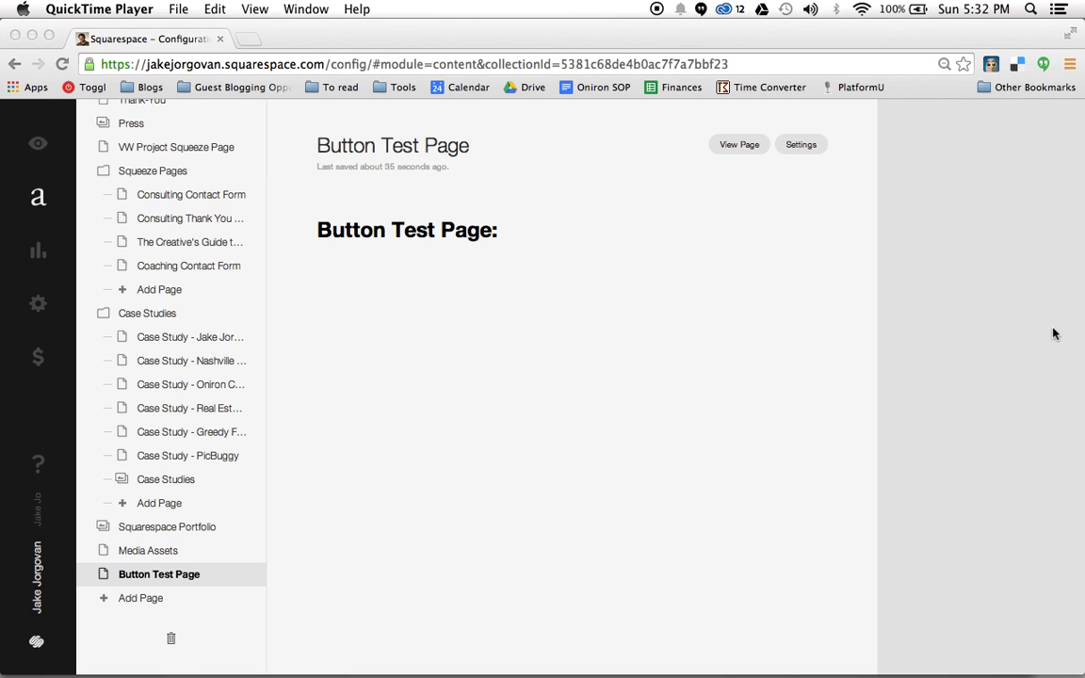
Step: Open the 'Button Test Page:' heading's text block for editing
left_click(700, 396)
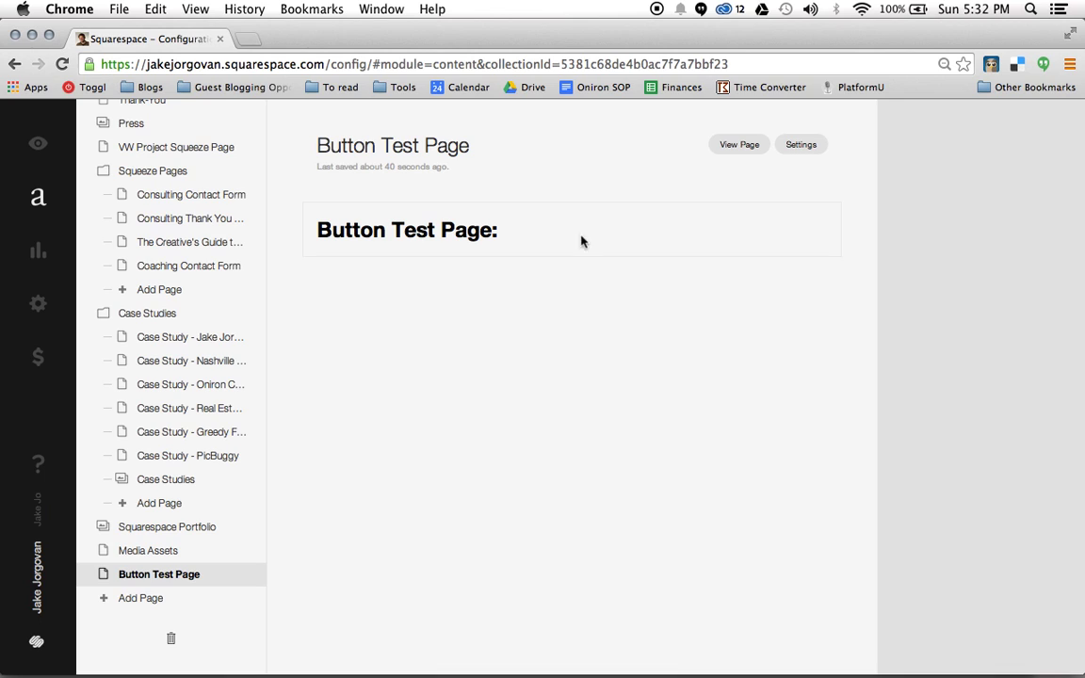
left_click(556, 226)
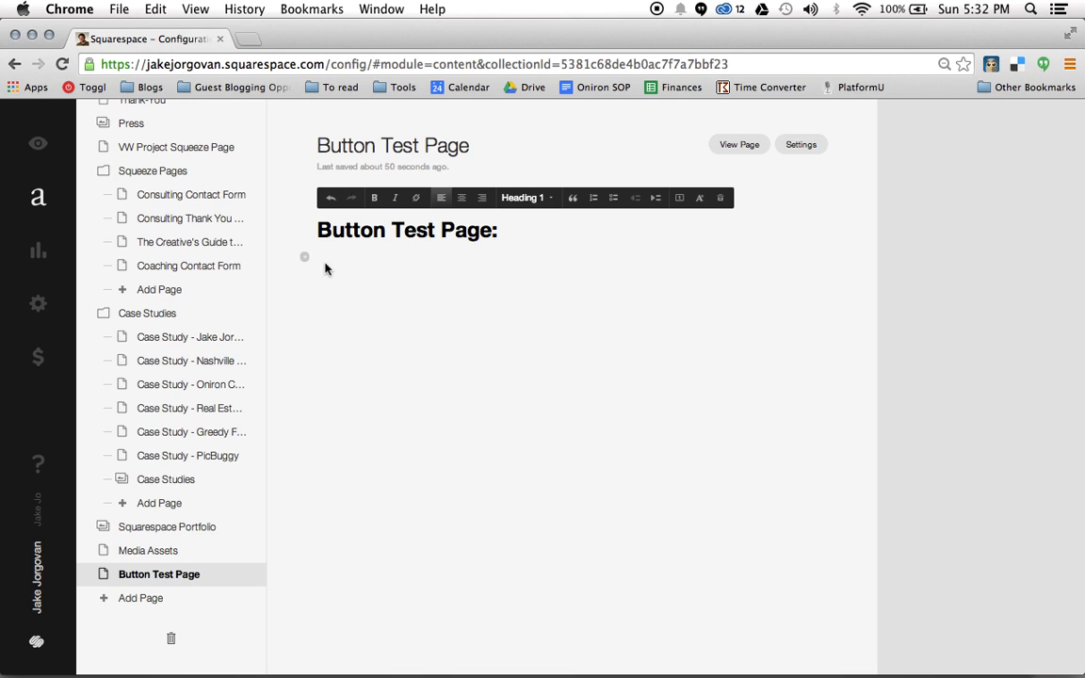
Step: Finish the heading edit and bring up the block menu scrolled to the Button option
left_click(307, 271)
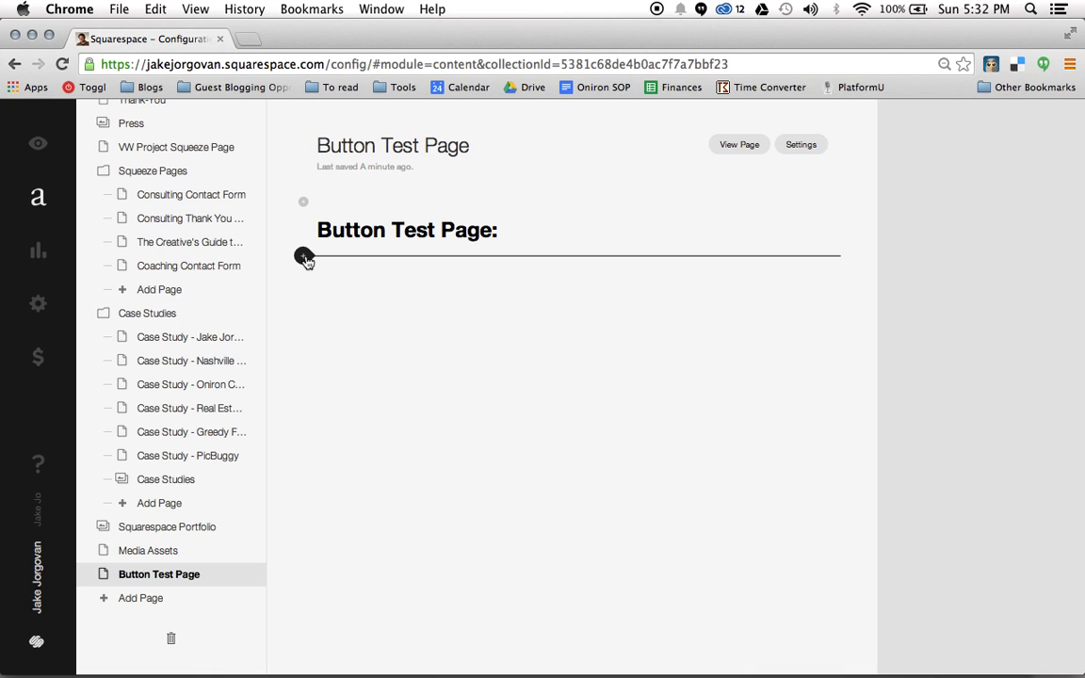
left_click(305, 259)
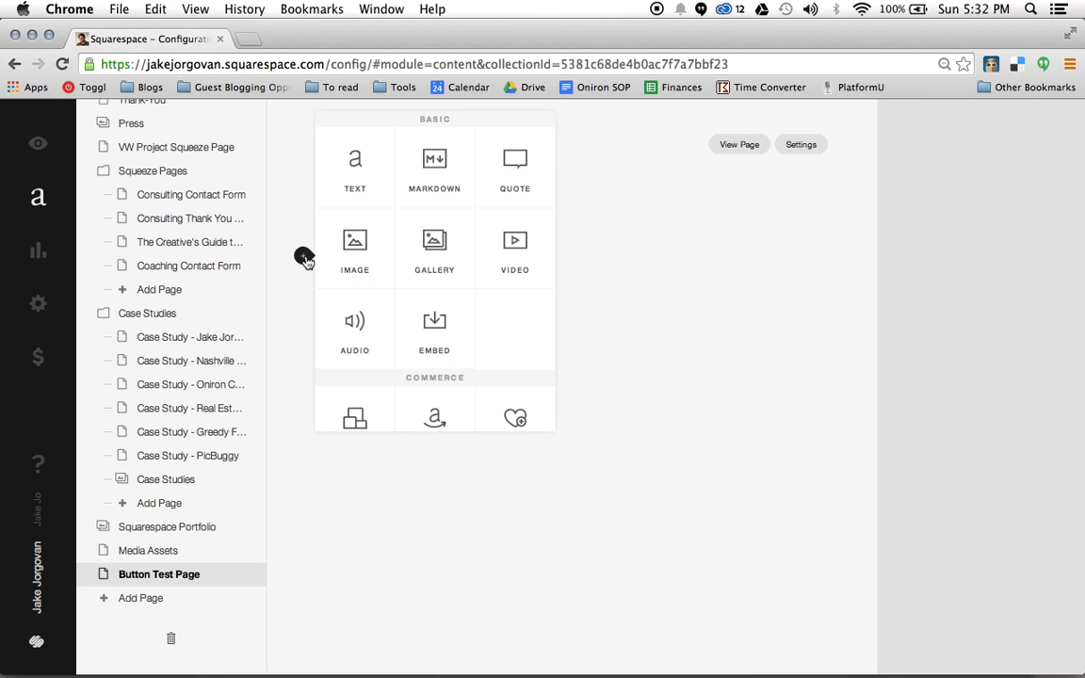
scroll(476, 247, "down", 10)
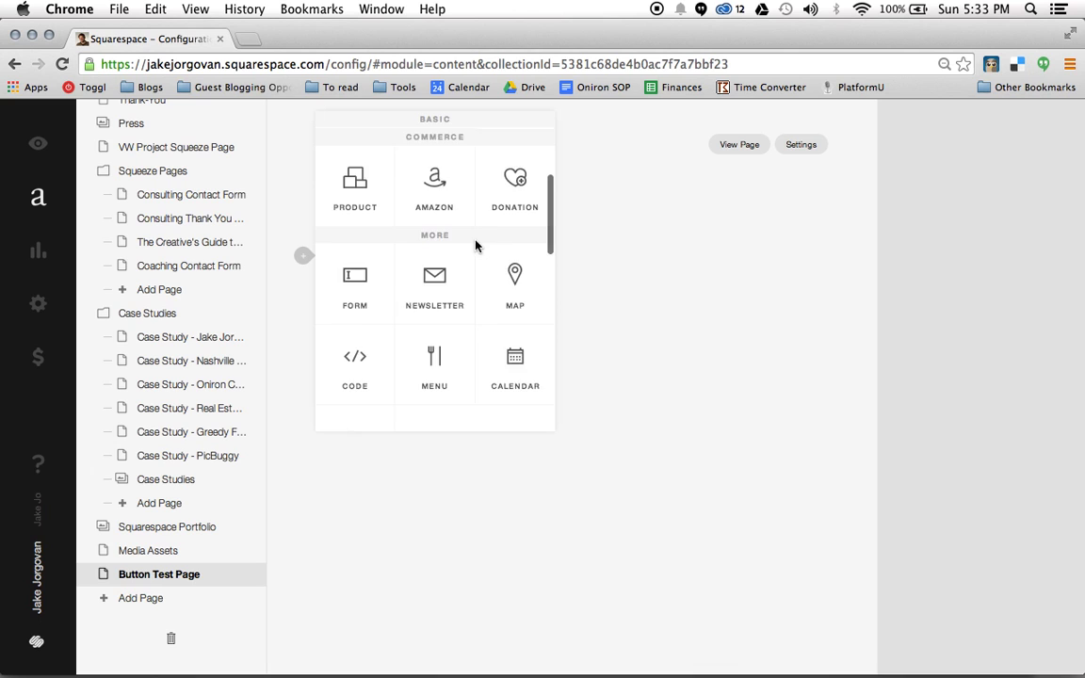
scroll(475, 246, "down", 2)
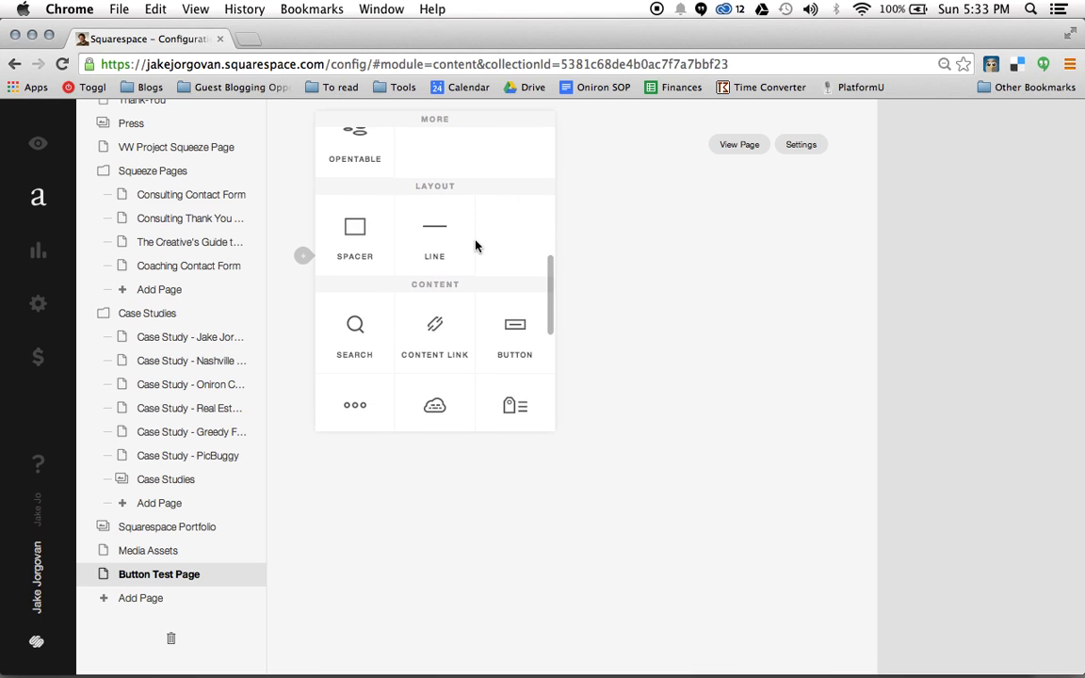
scroll(477, 247, "down", 2)
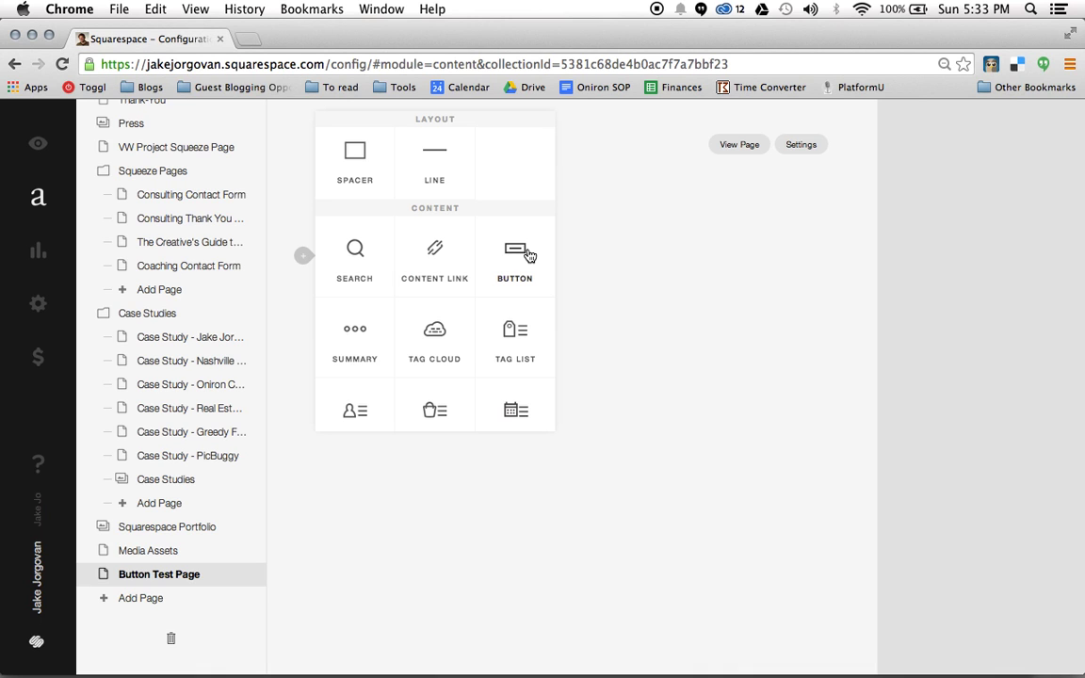
Step: Insert a button block below the heading and relabel it 'Click me!'
left_click(516, 257)
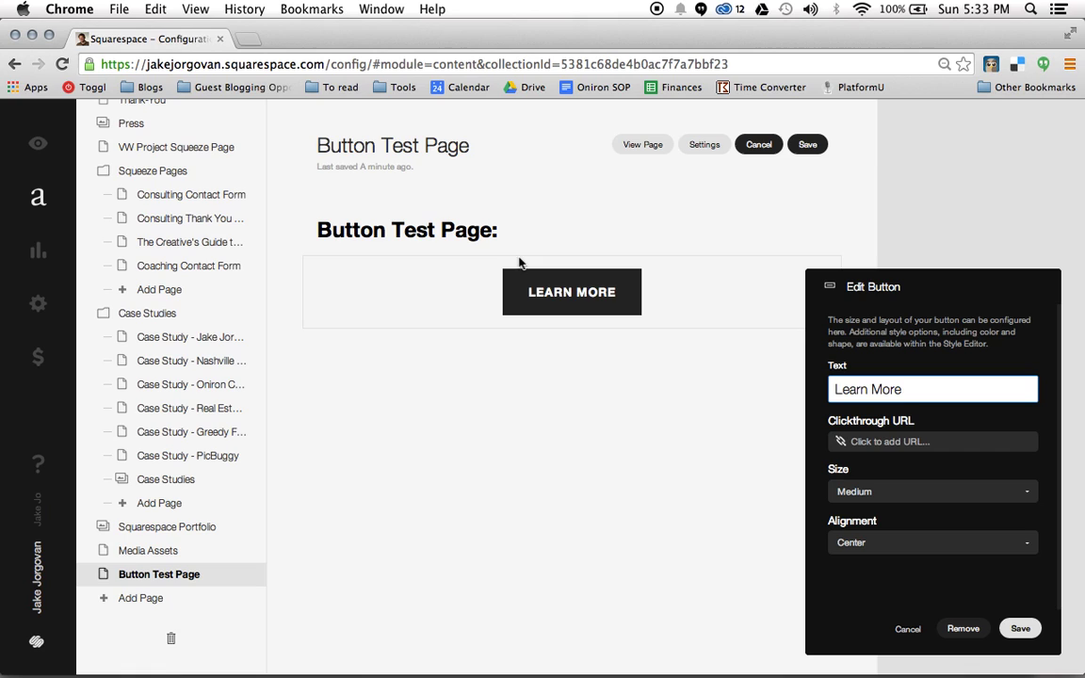
triple_click(933, 397)
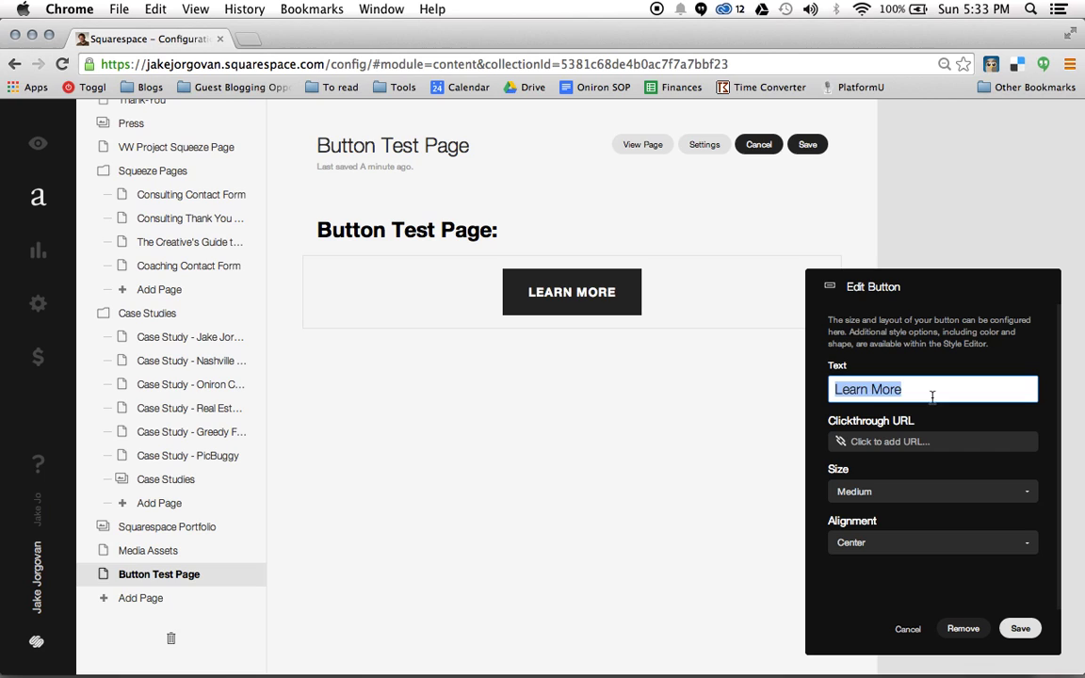
type("Click M")
key("BackSpace")
type("me!")
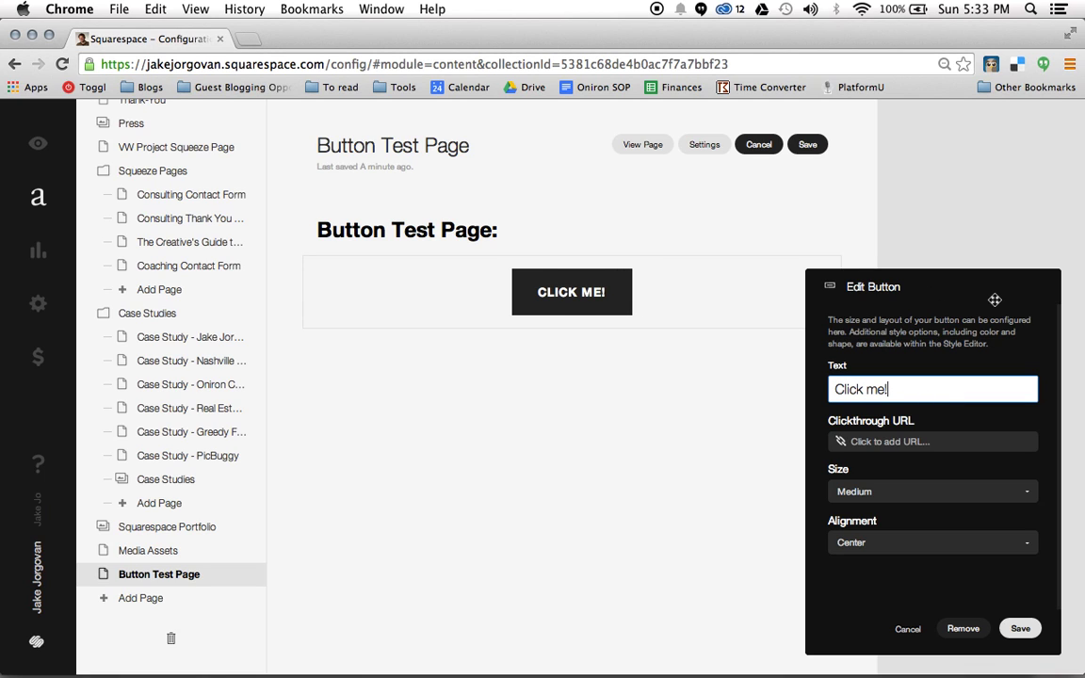
Step: Set the button's clickthrough URL to an external web address
left_click(942, 443)
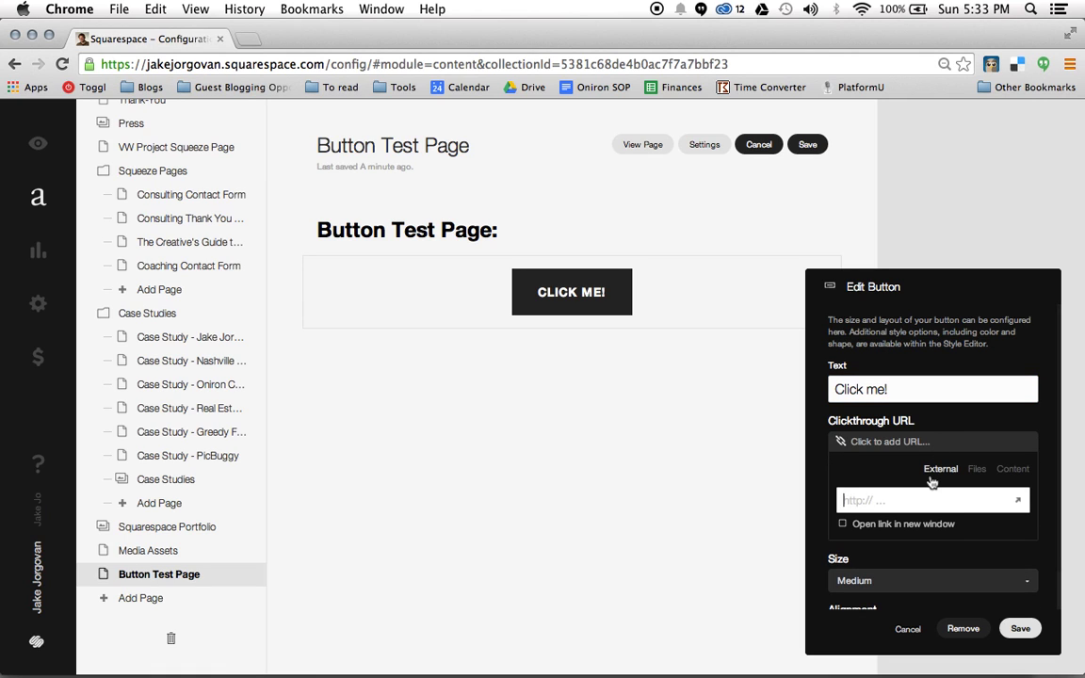
type("jake")
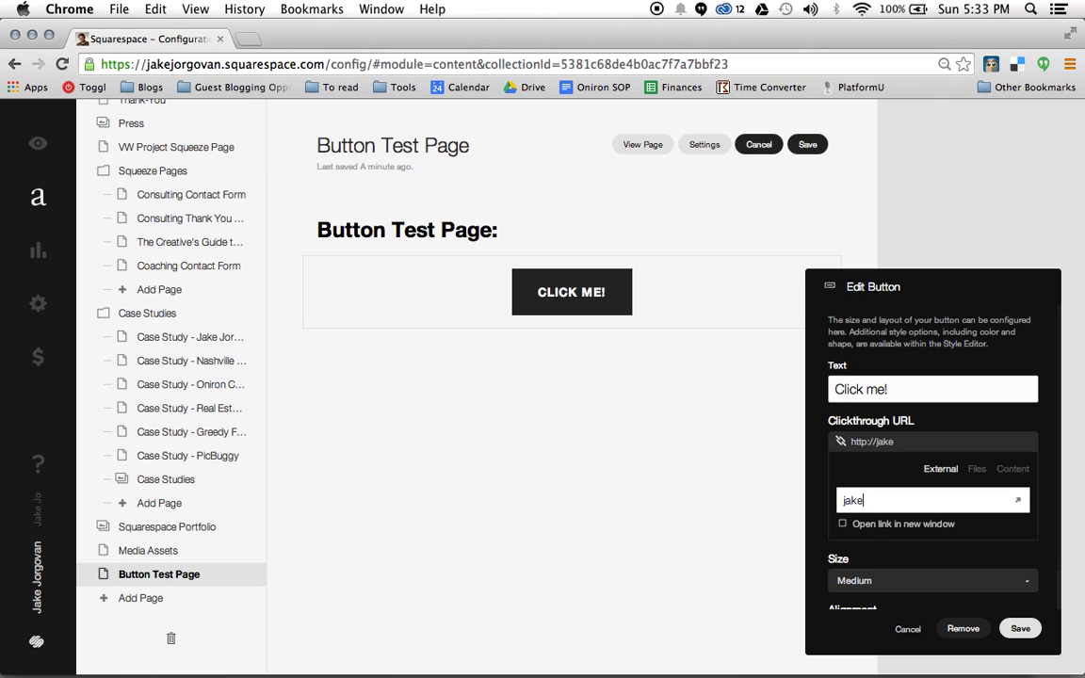
type("-jorgovan.com/s")
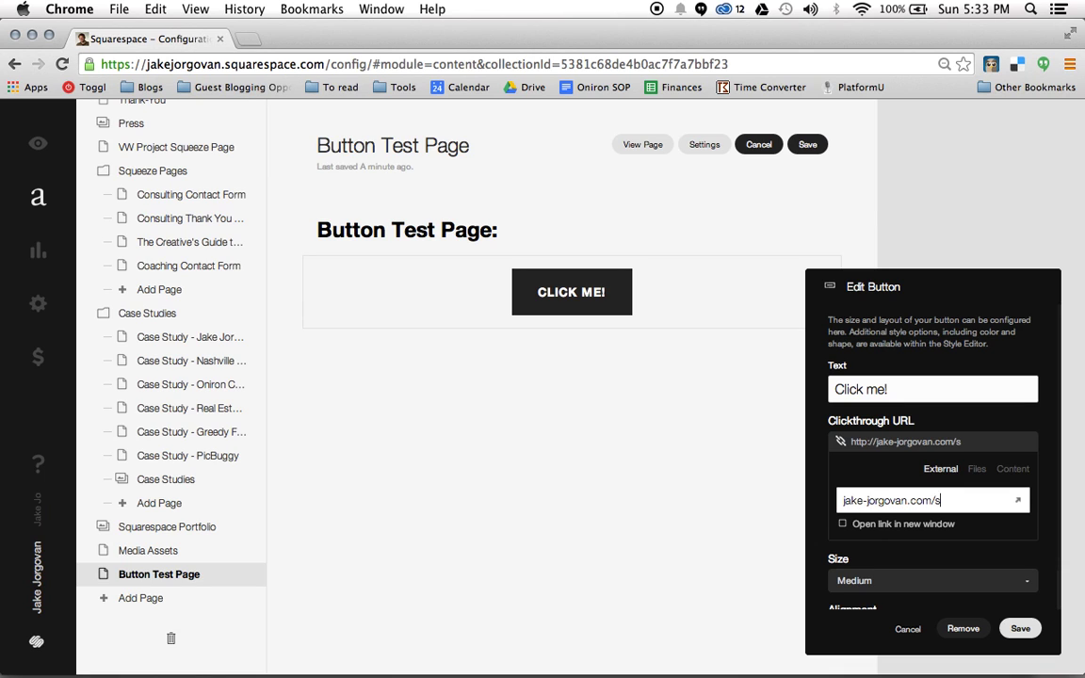
type("qa")
type("uarespace")
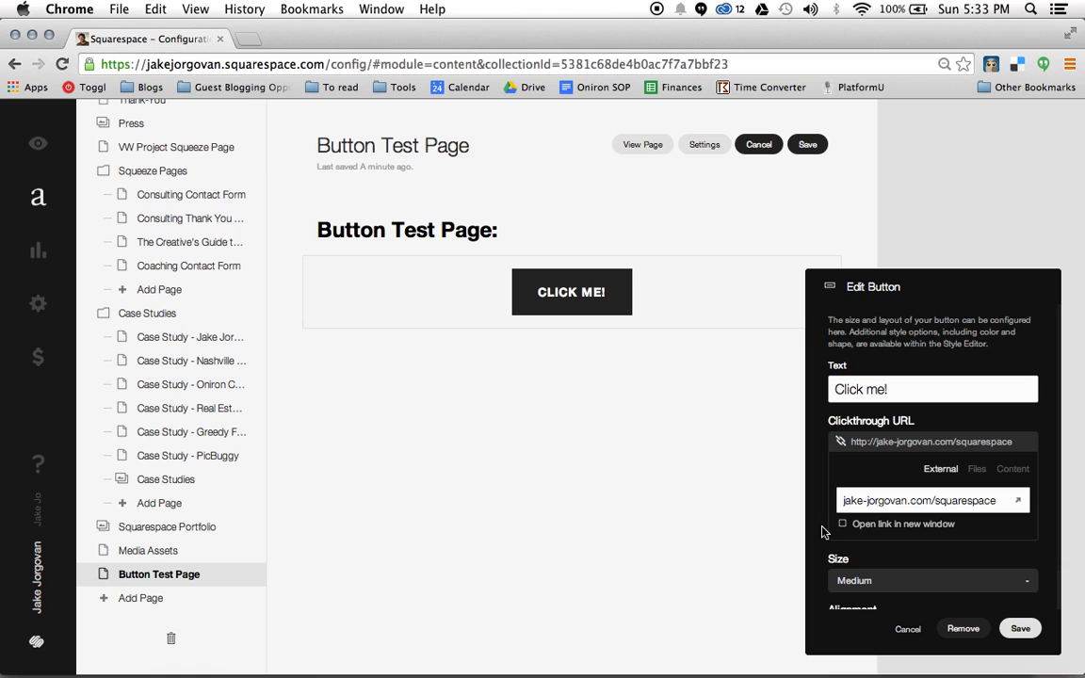
scroll(944, 409, "down", 2)
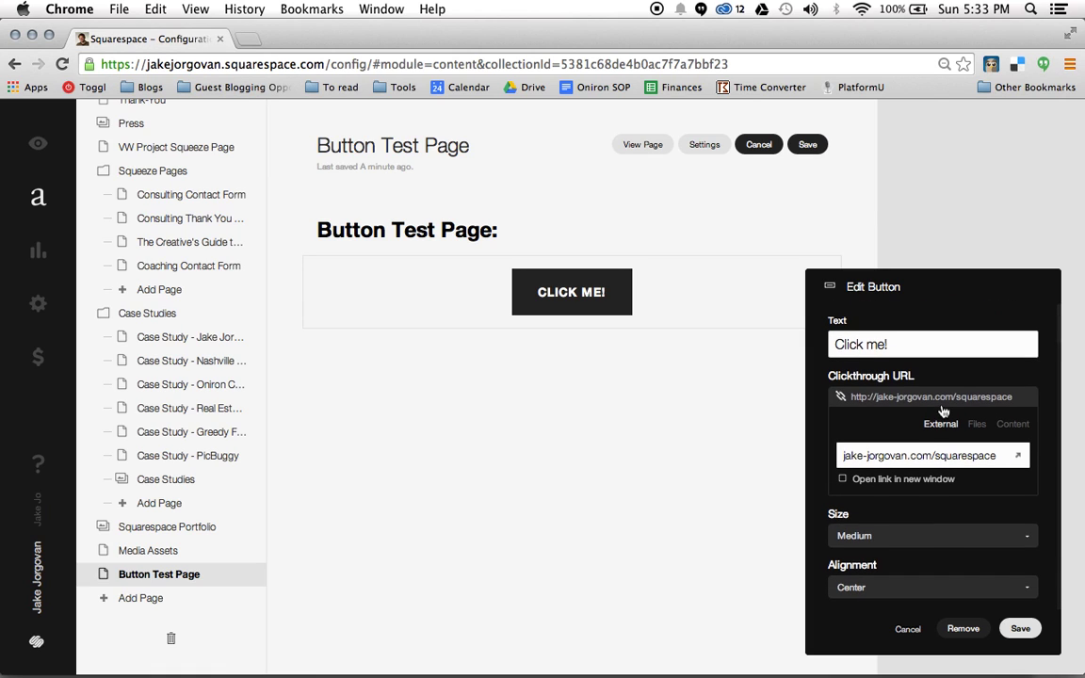
Step: Try the Small, Large and Medium size options on the button
left_click(939, 540)
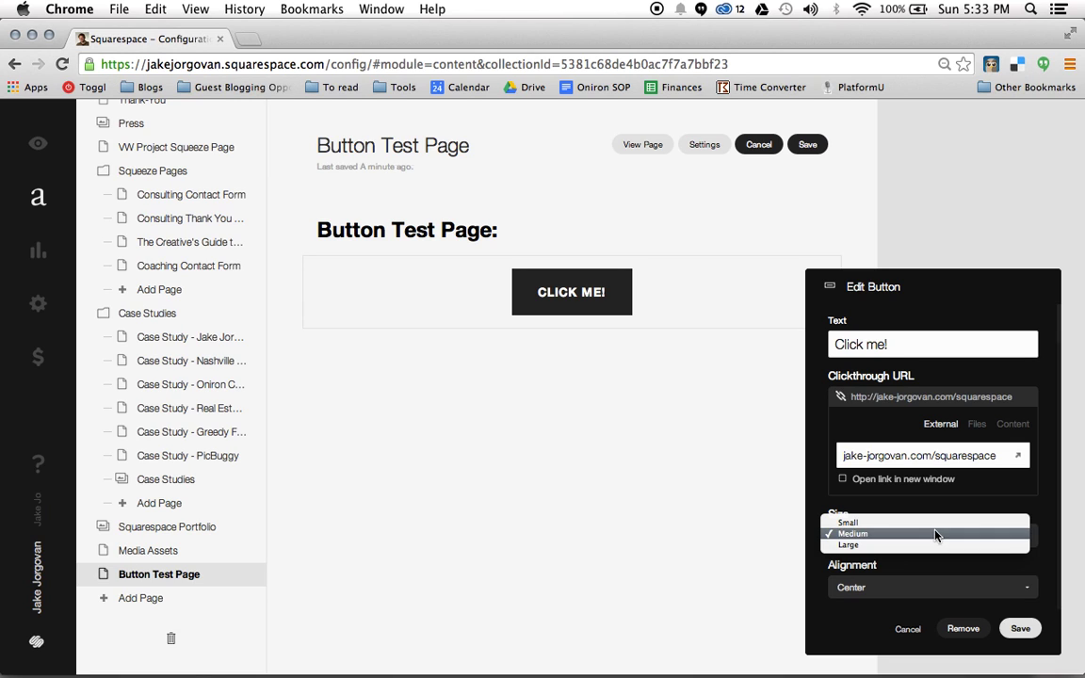
left_click(935, 521)
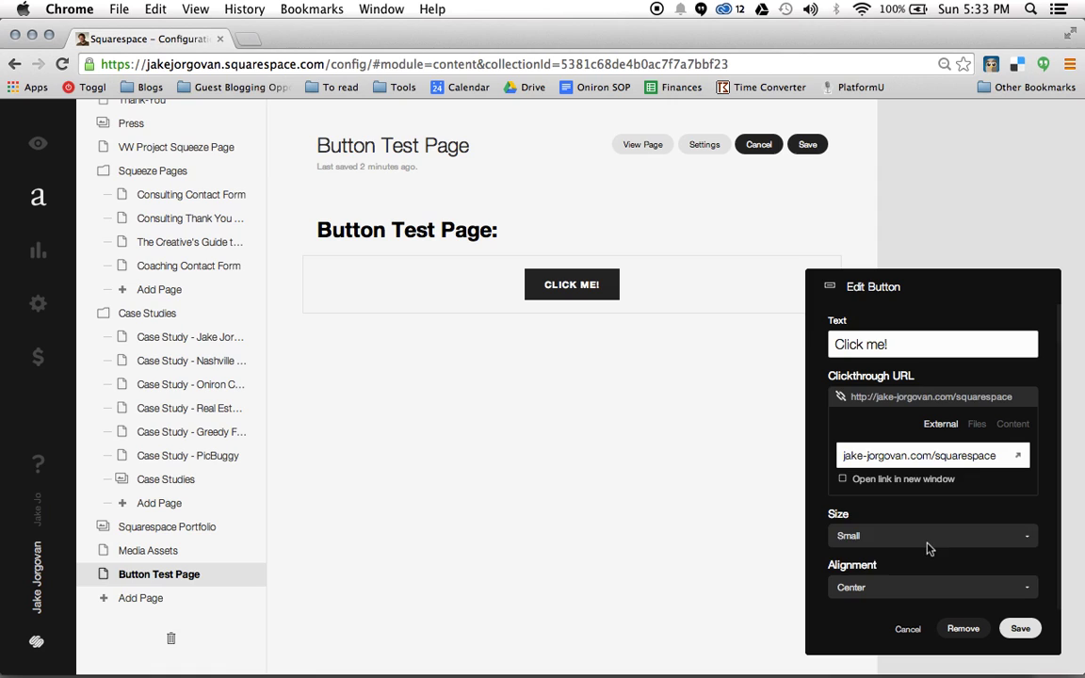
left_click(929, 543)
left_click(923, 555)
left_click(932, 546)
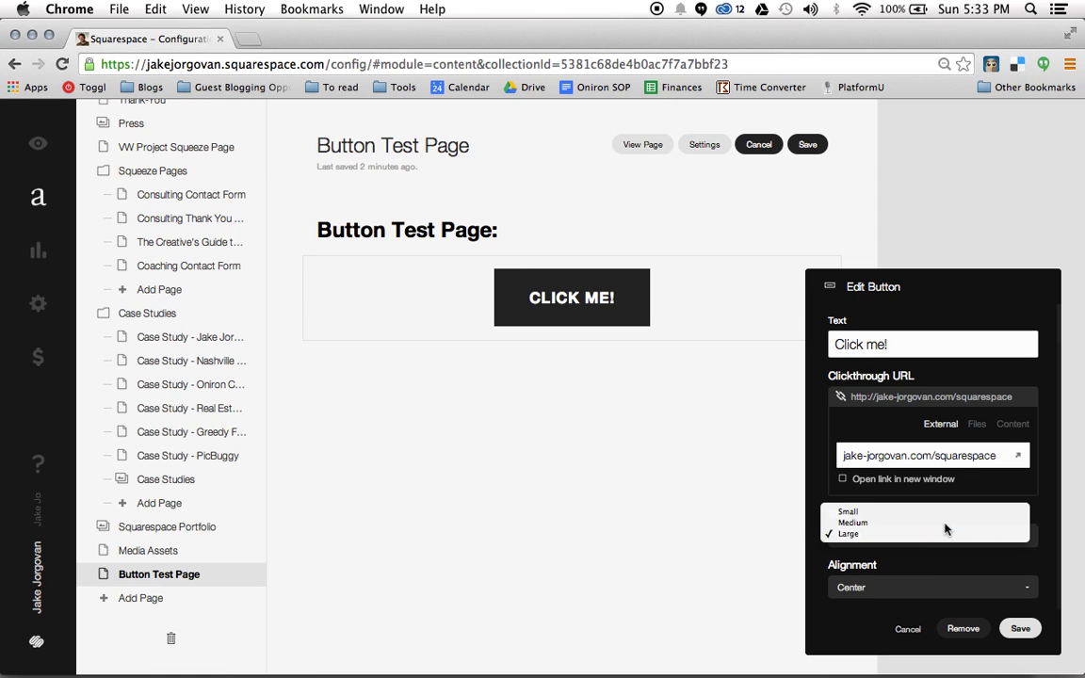
left_click(947, 523)
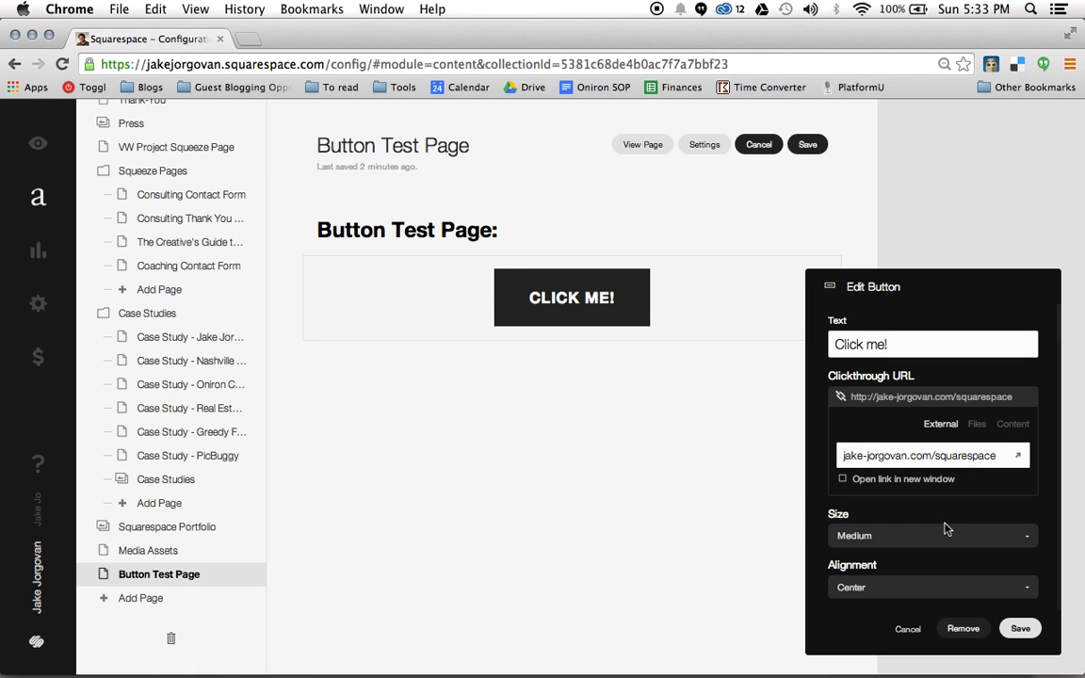
Step: After trying Left and Right, set alignment to Center and size to Small, then save
left_click(947, 587)
left_click(947, 575)
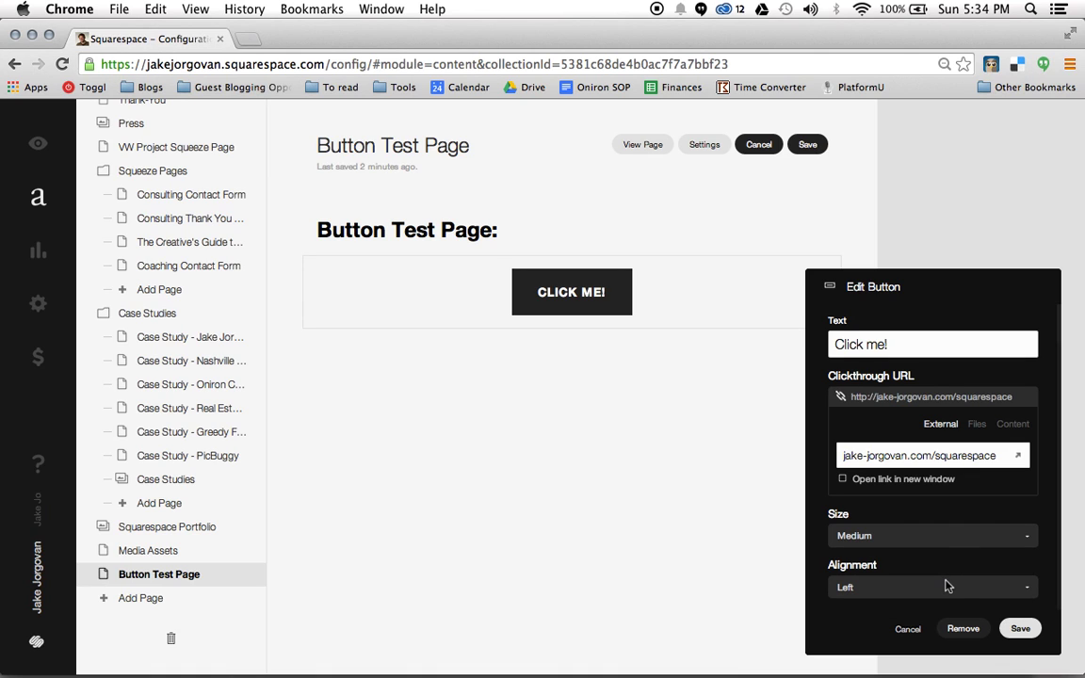
left_click(929, 591)
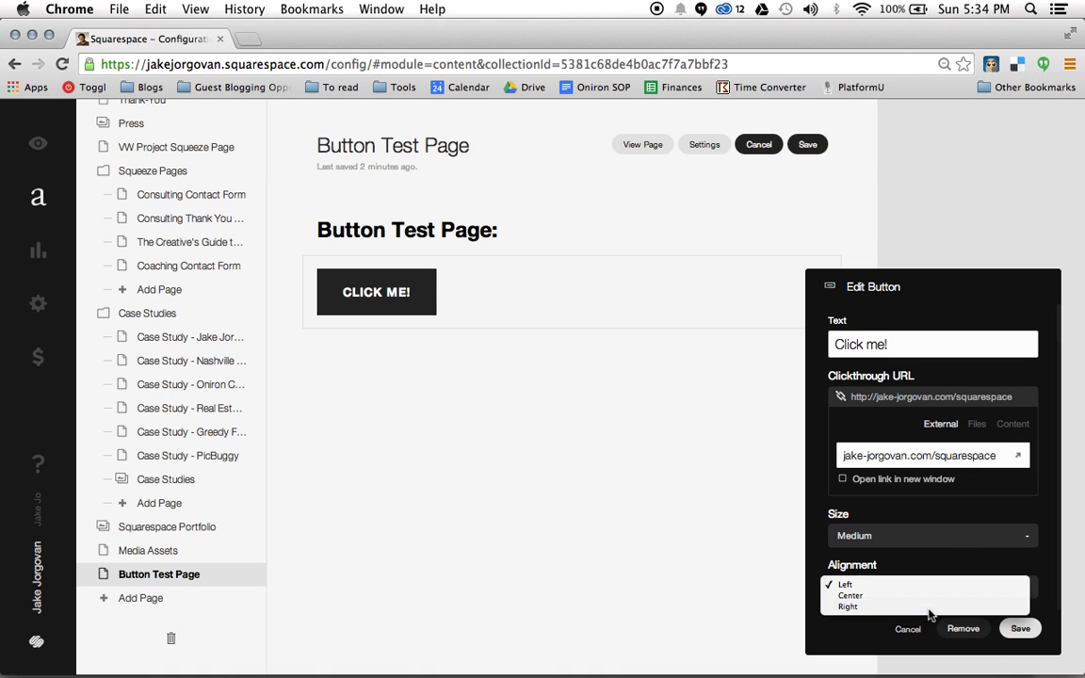
left_click(929, 608)
left_click(935, 593)
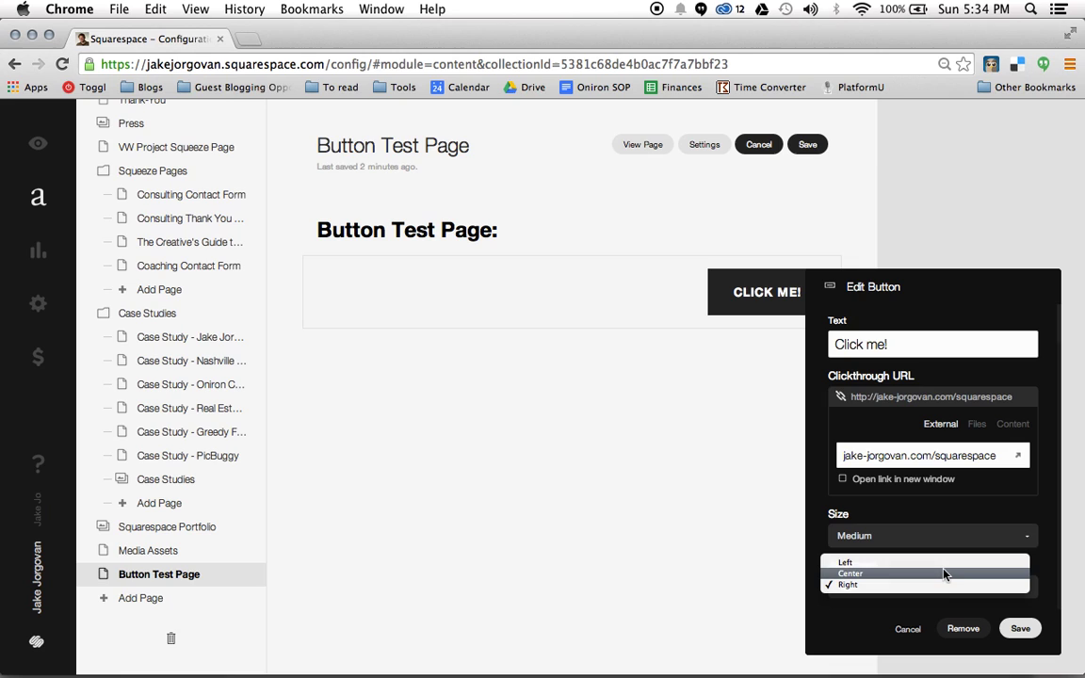
left_click(945, 575)
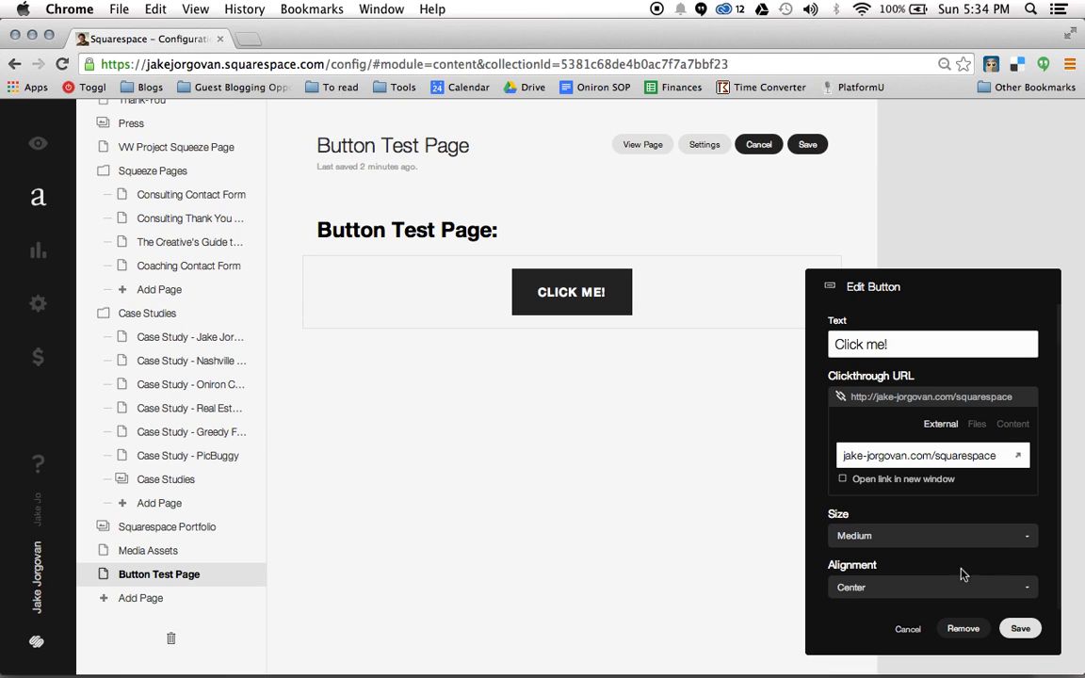
left_click(975, 539)
left_click(962, 521)
left_click(1022, 630)
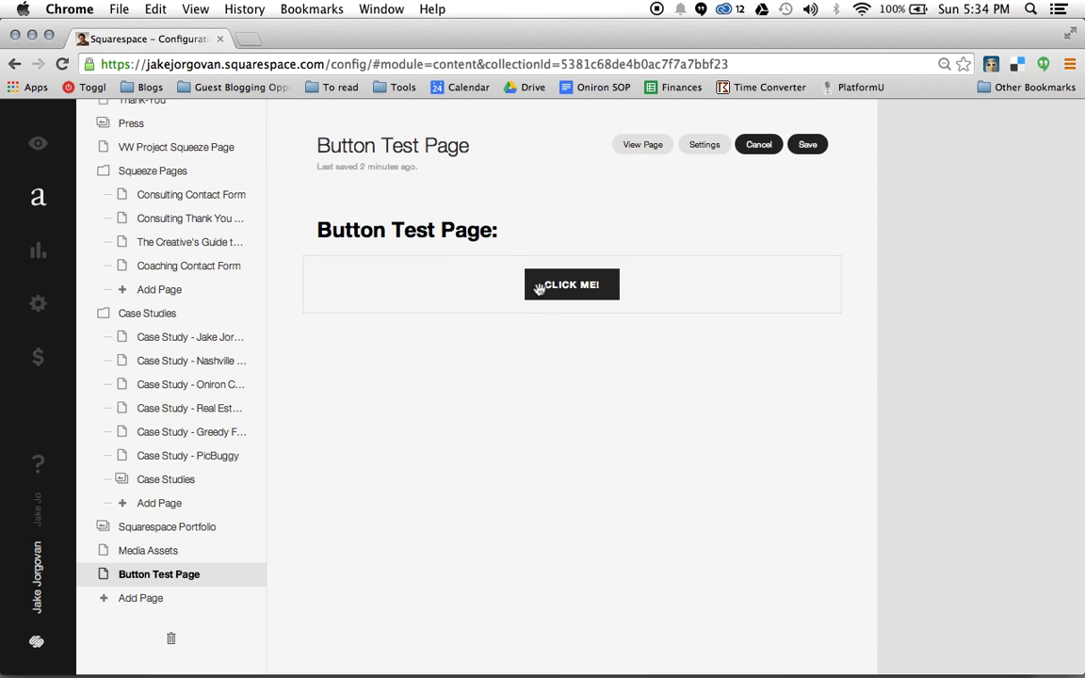
Step: Rename the 'Click me!' button to 'Small Button' and save it
left_click(548, 296)
triple_click(929, 389)
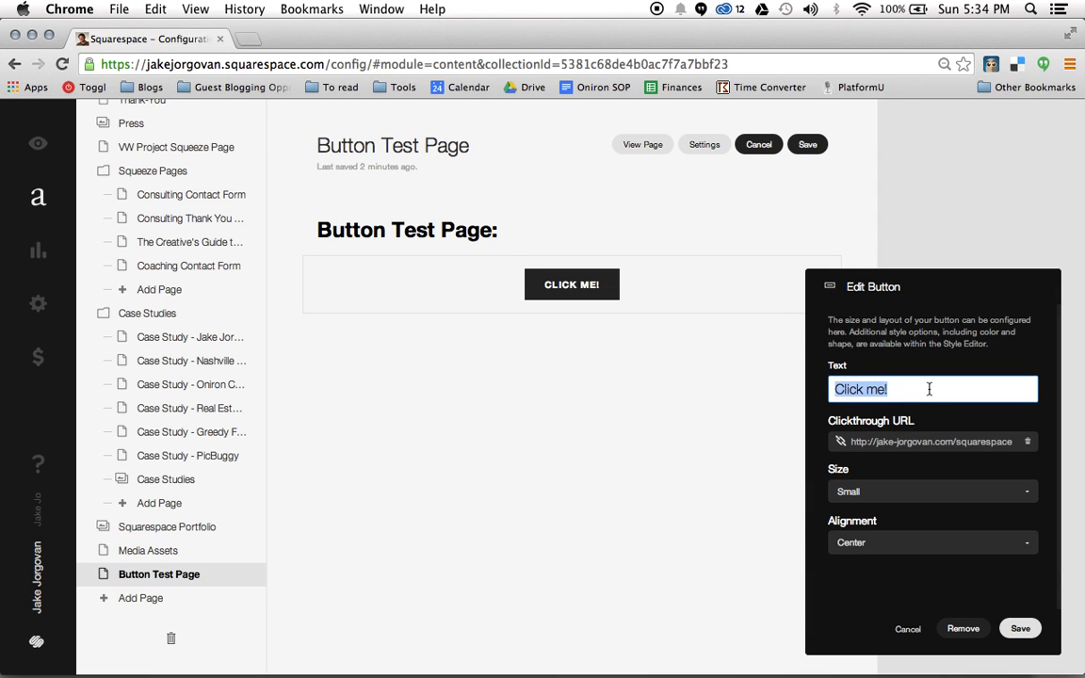
type("Small u")
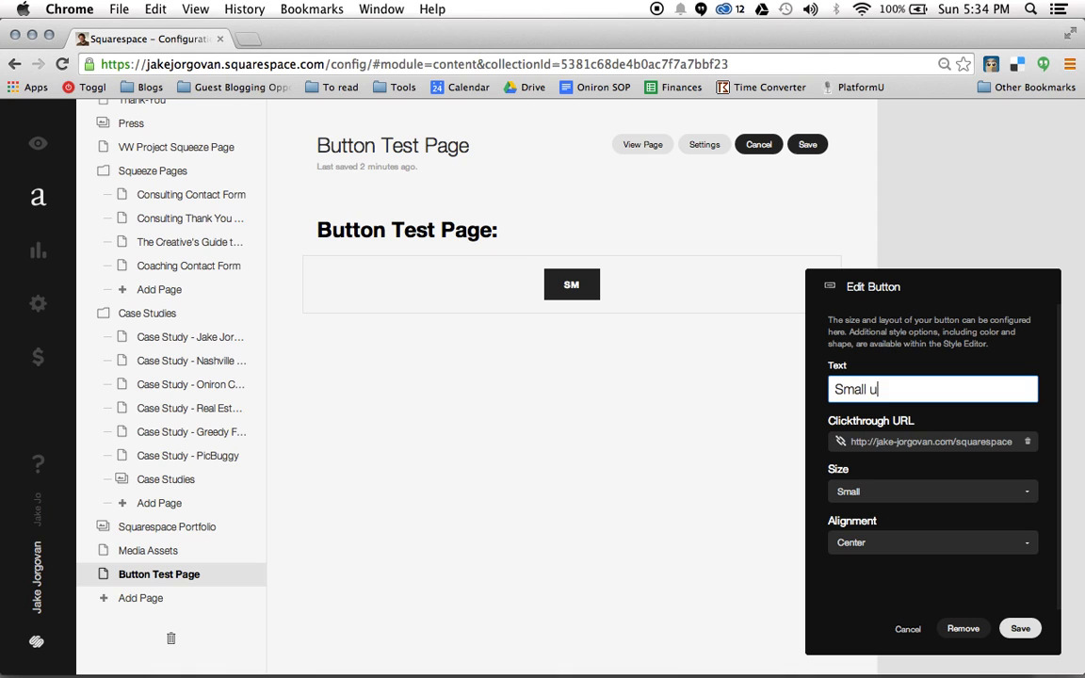
key("BackSpace")
type("Button")
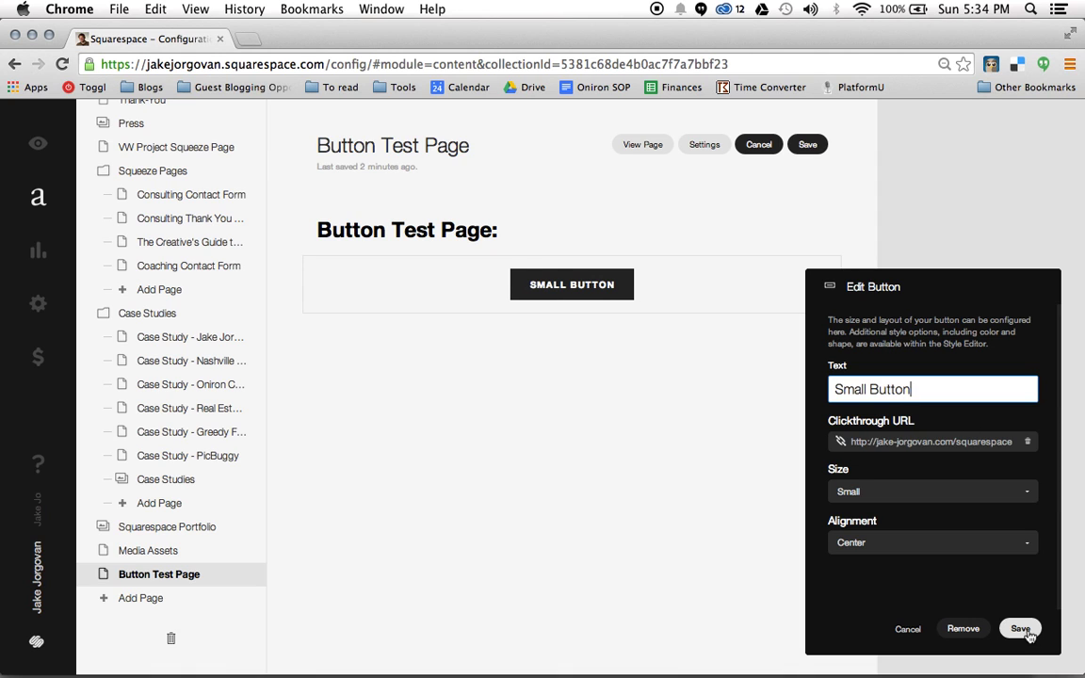
left_click(1027, 633)
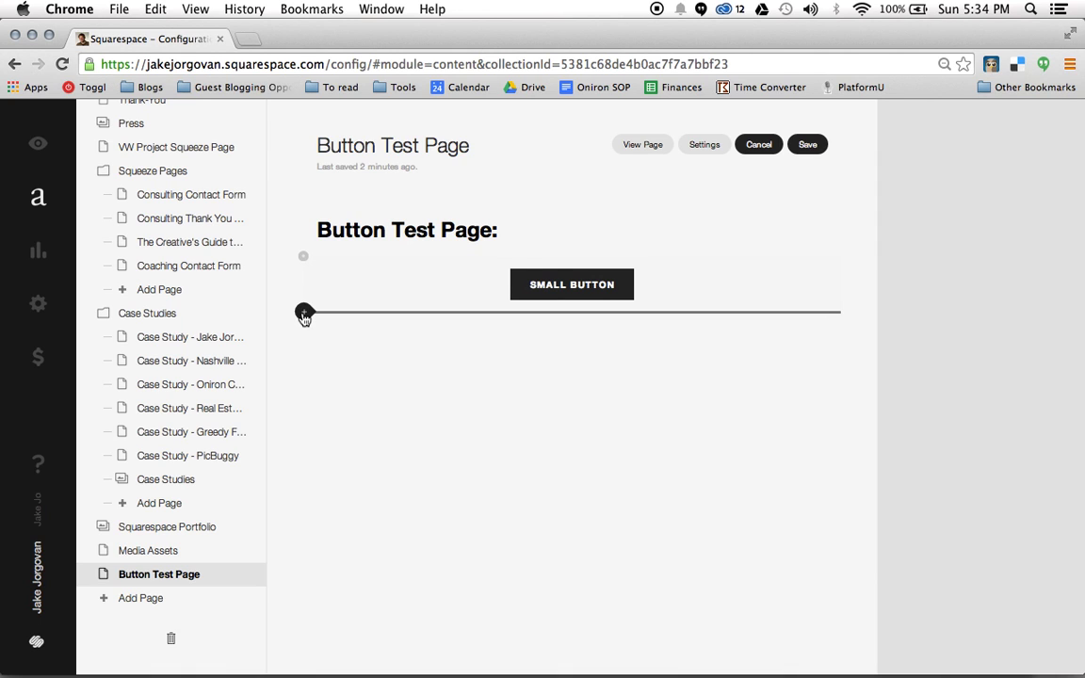
Step: Add a new button labelled 'Medium Button' at Medium size and save it
left_click(304, 314)
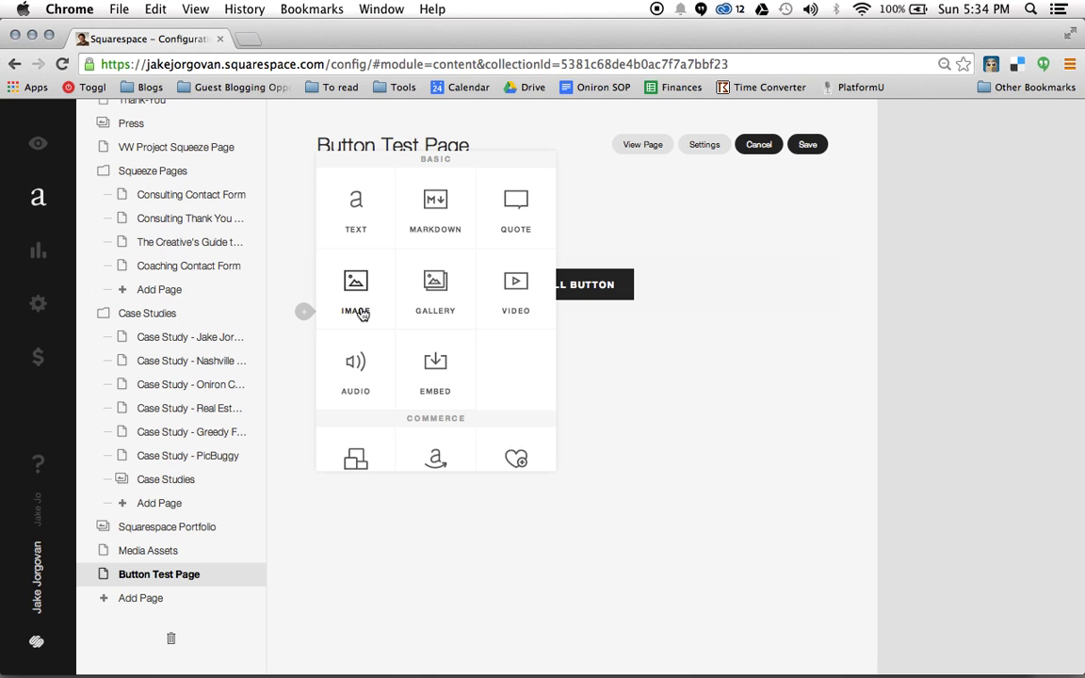
scroll(528, 358, "down", 5)
scroll(519, 368, "down", 3)
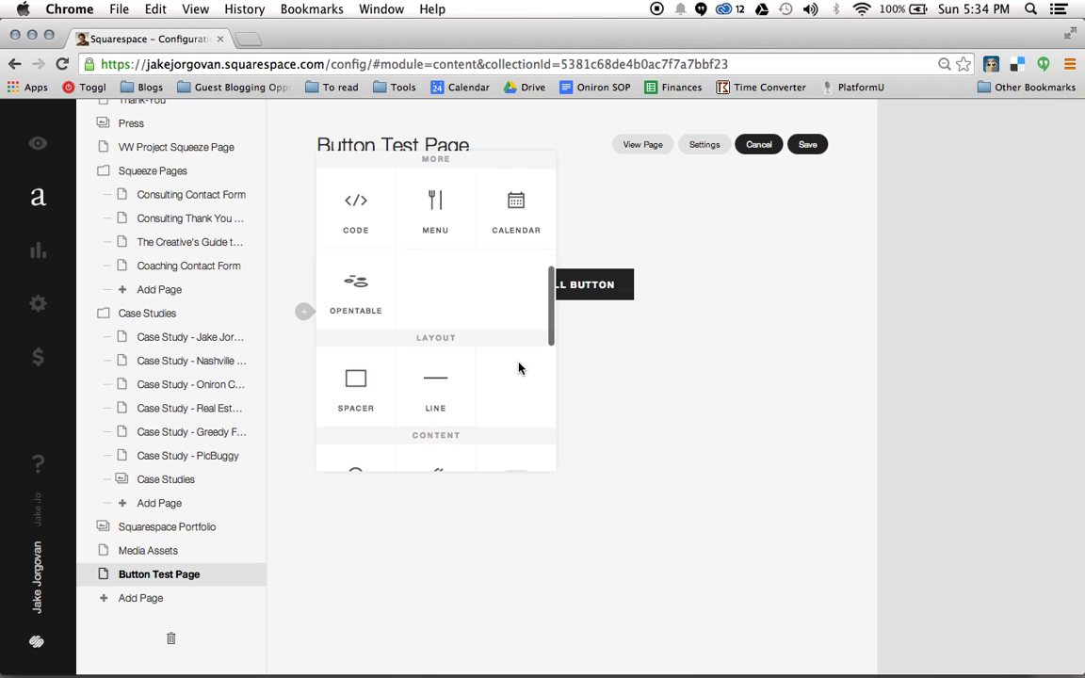
left_click(521, 366)
key("super+a")
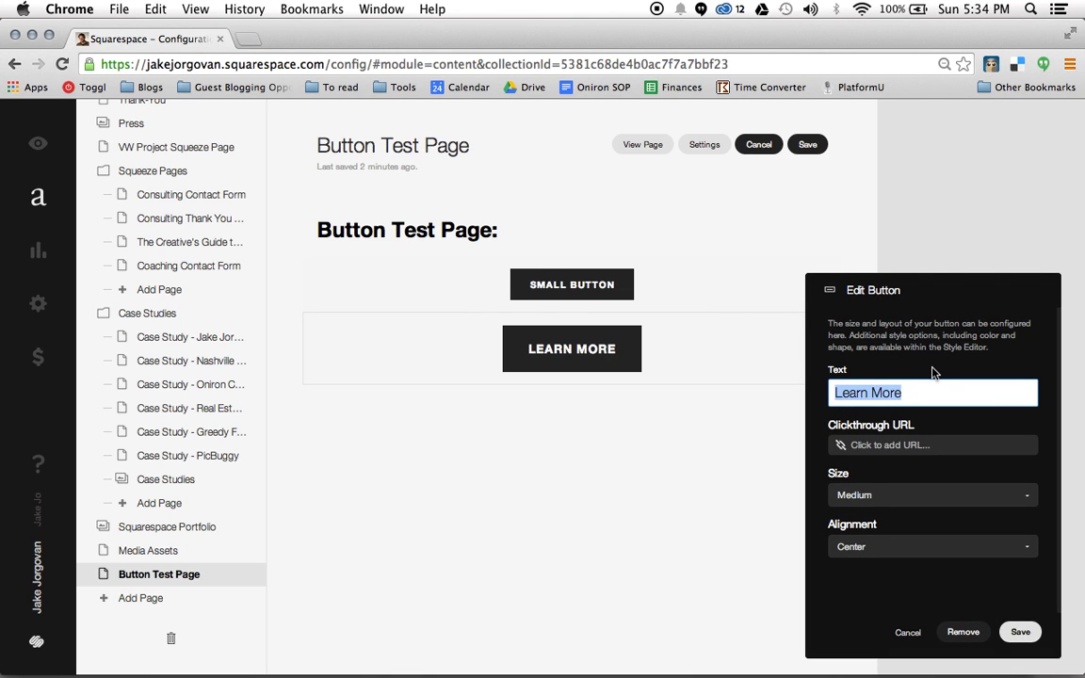
type("Medium Button")
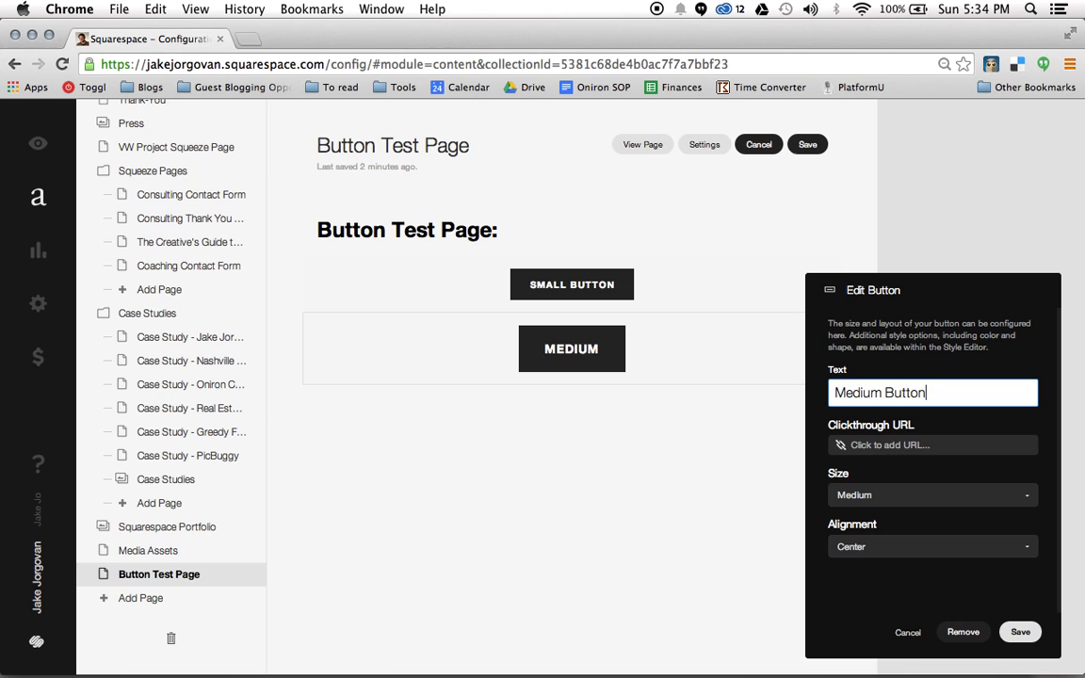
left_click(912, 497)
left_click(914, 502)
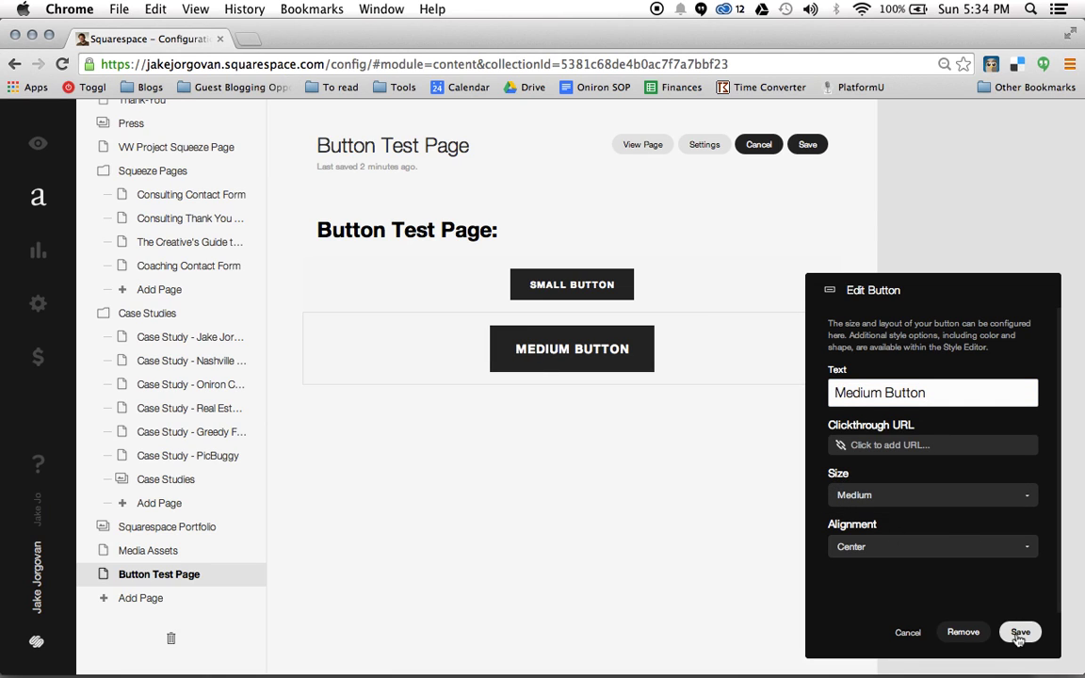
left_click(1020, 633)
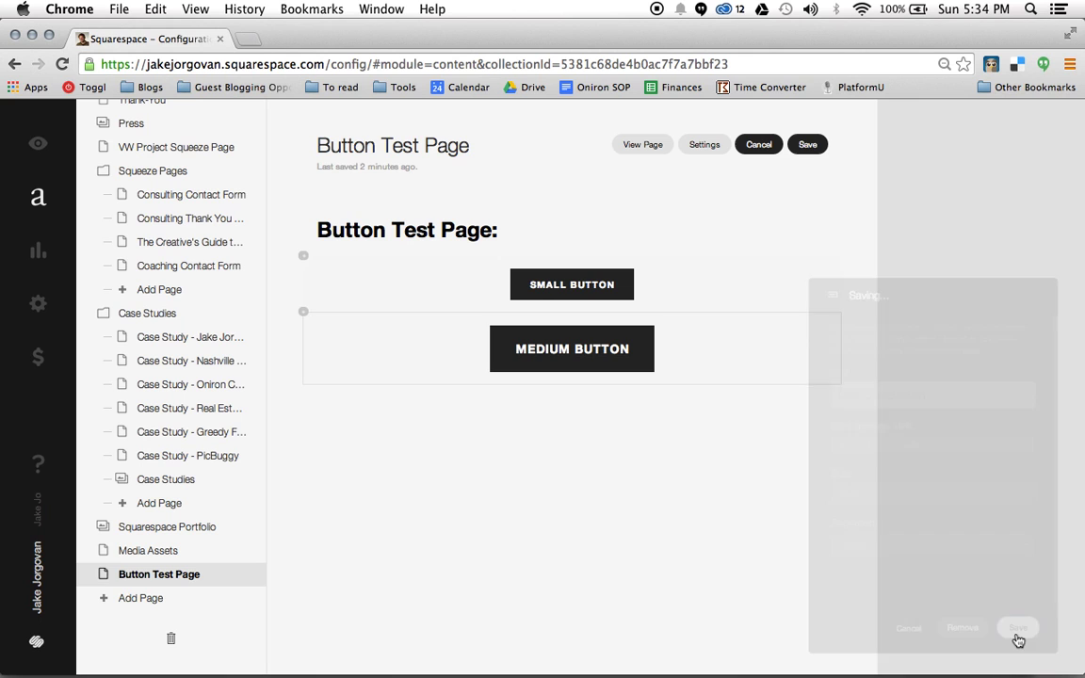
Step: Insert a third button labelled 'Large Button' and set its size to Large
left_click(306, 384)
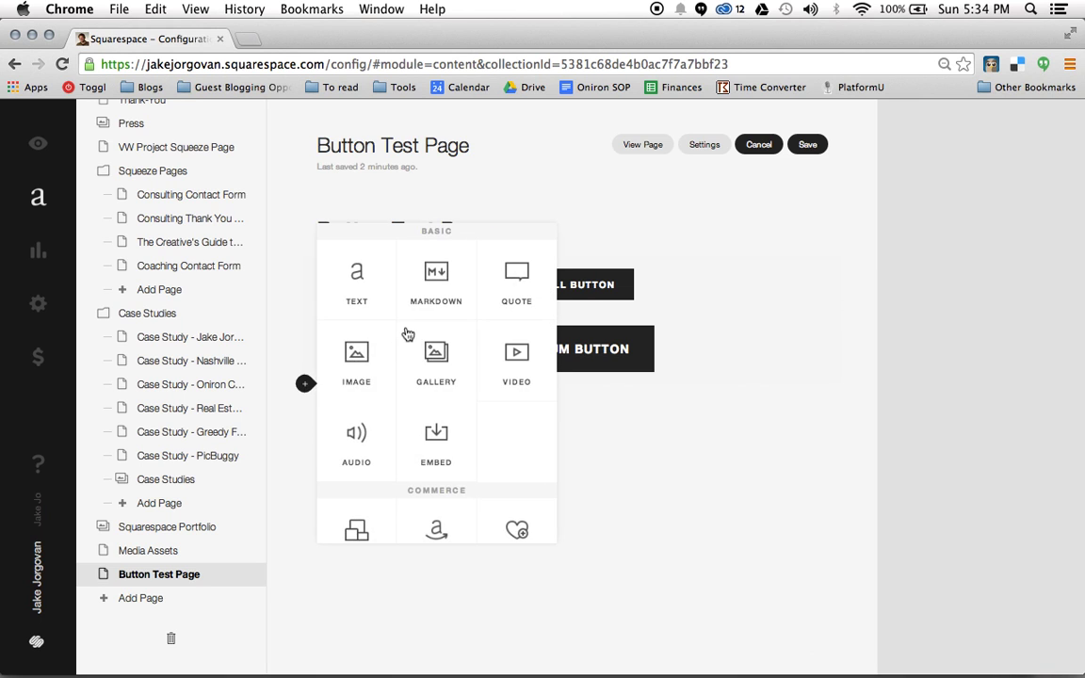
scroll(407, 332, "down", 5)
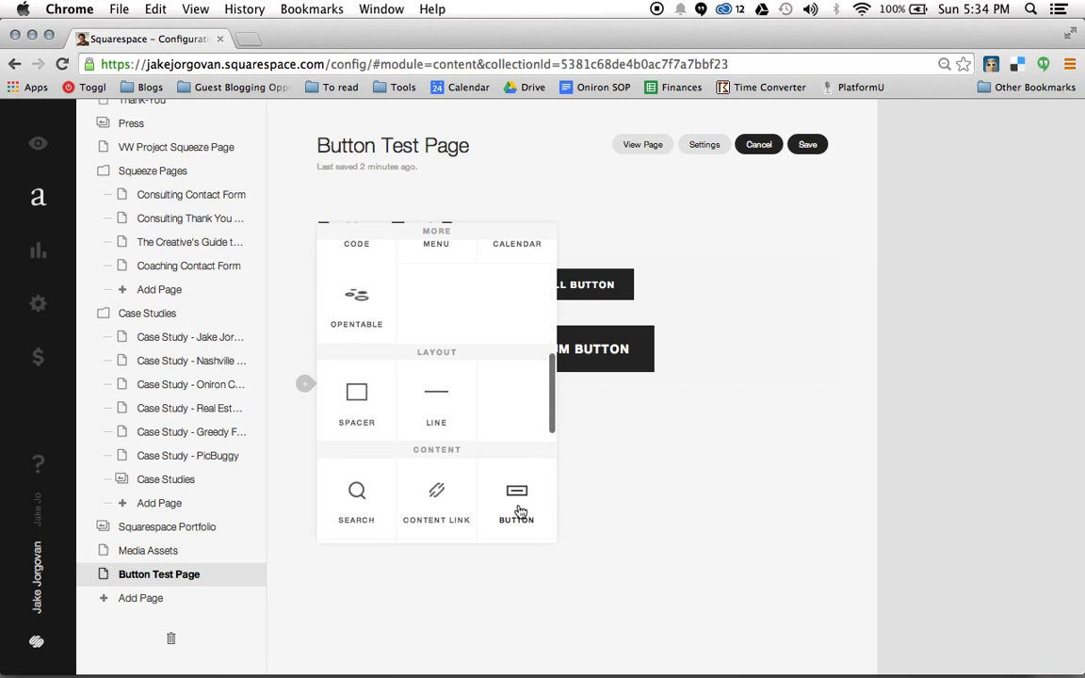
left_click(517, 497)
key("ctrl+a")
type("Large Button")
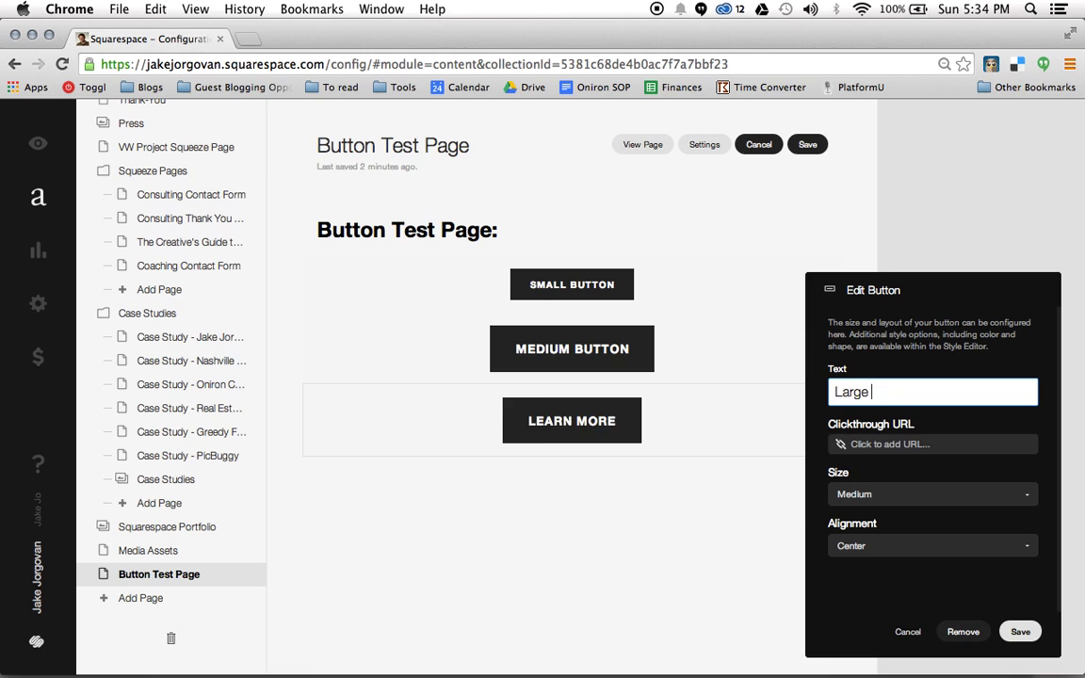
left_click(975, 494)
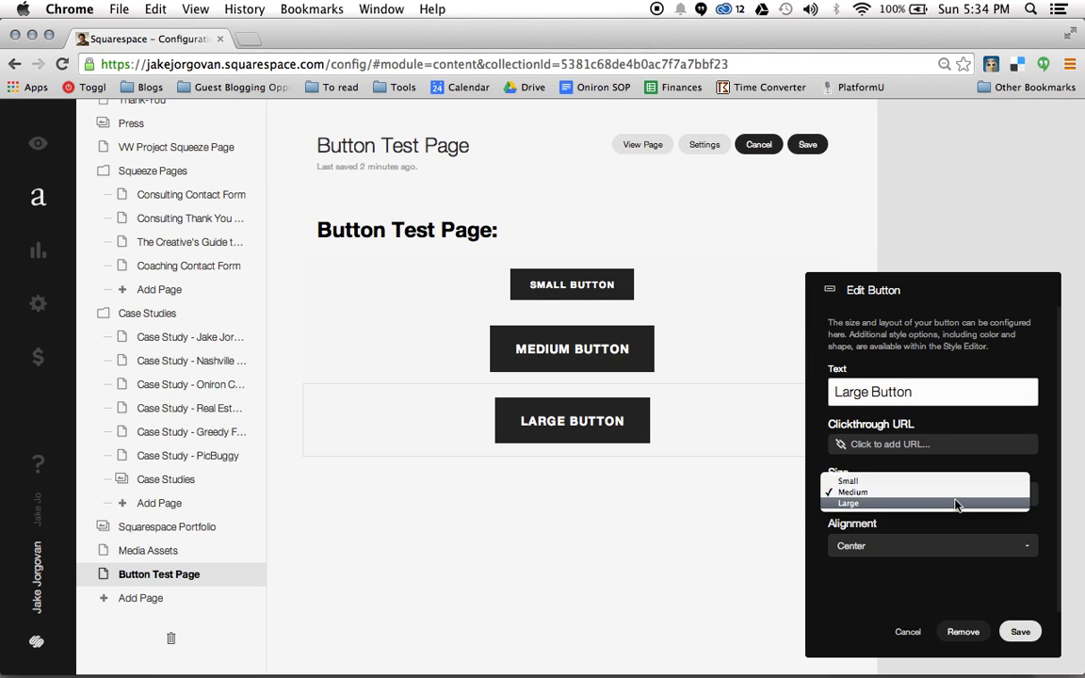
left_click(957, 504)
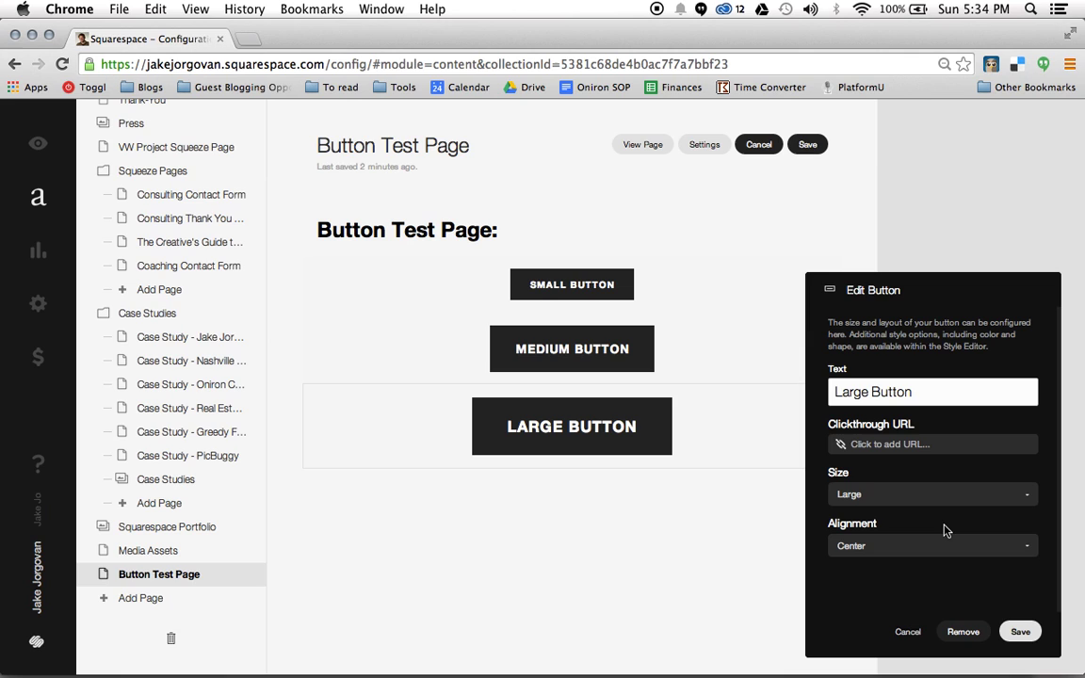
Step: Save the Large Button's settings, then save the whole page
left_click(1021, 631)
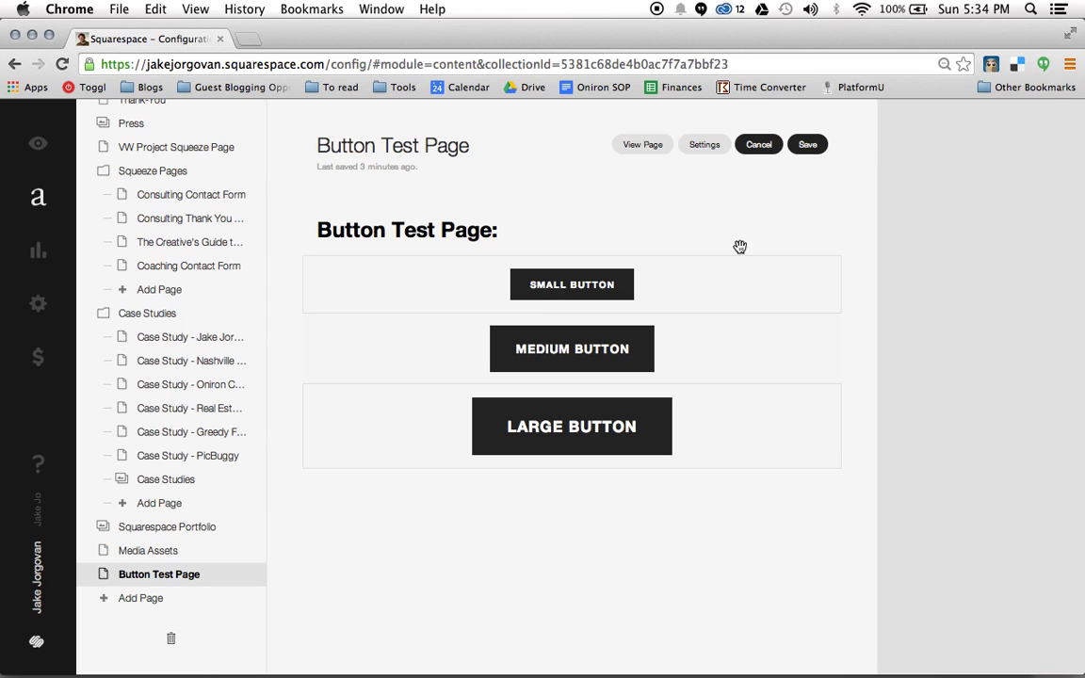
left_click(820, 144)
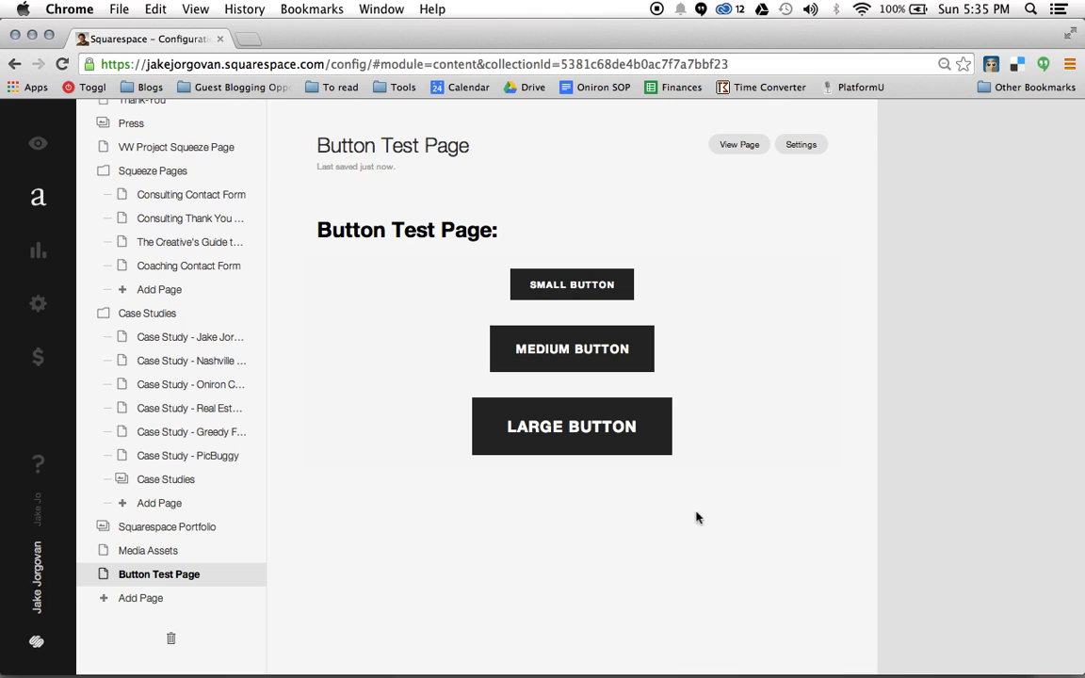
Step: View the published Button Test Page and scroll down to its three buttons
left_click(753, 152)
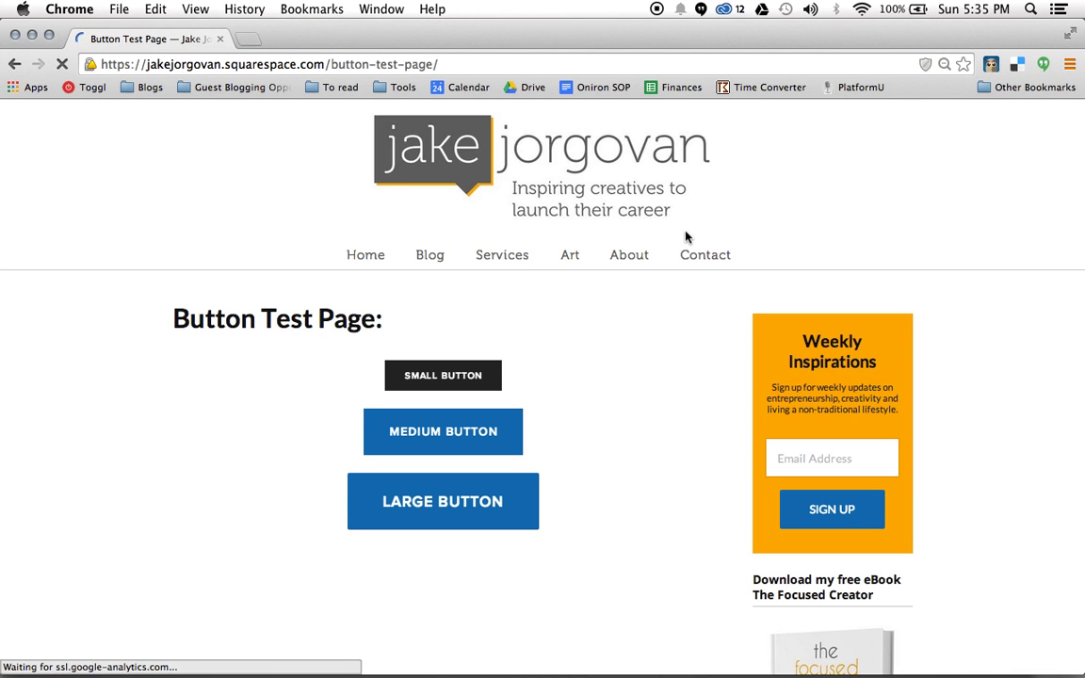
scroll(688, 236, "down", 2)
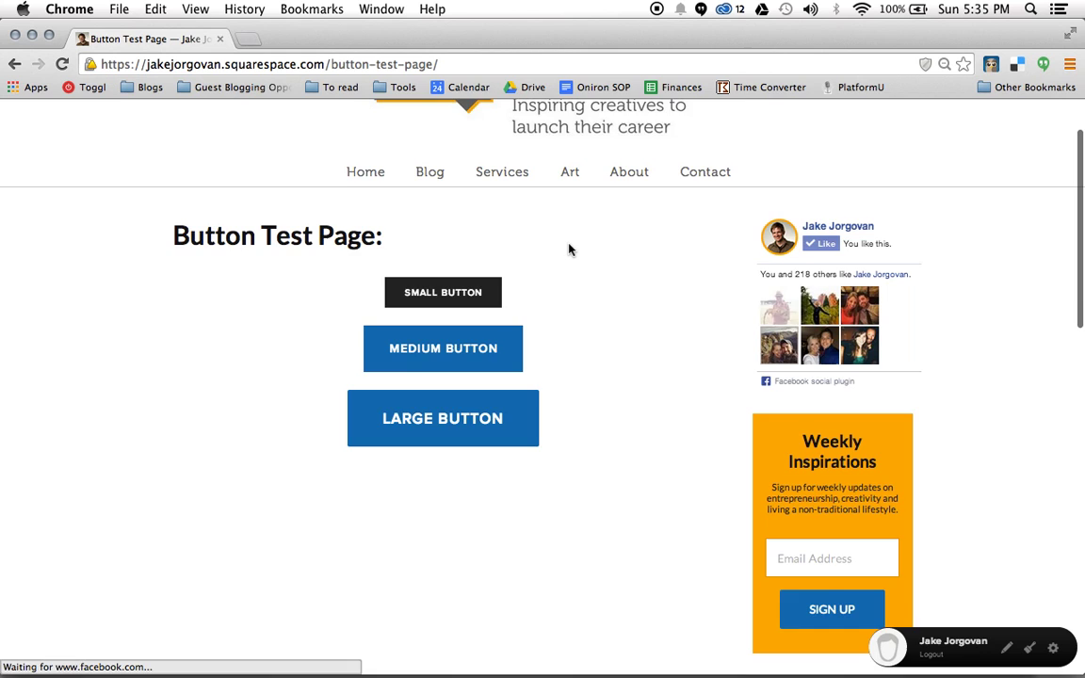
scroll(569, 246, "down", 1)
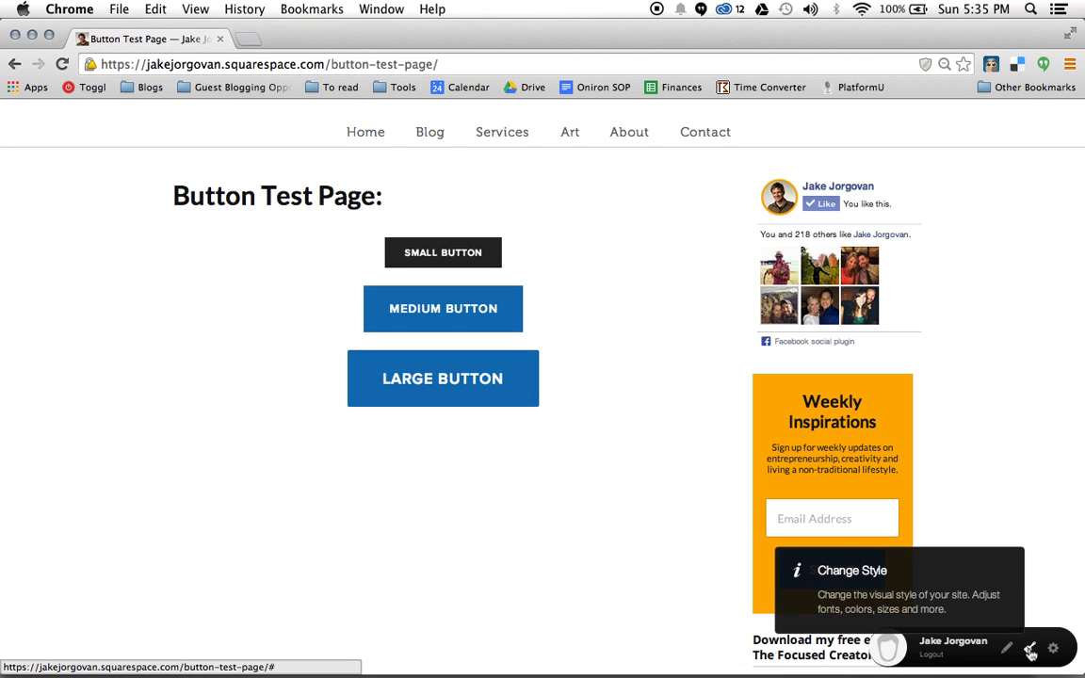
Step: Enter Style mode and select the Small Button to show its style settings
left_click(1031, 652)
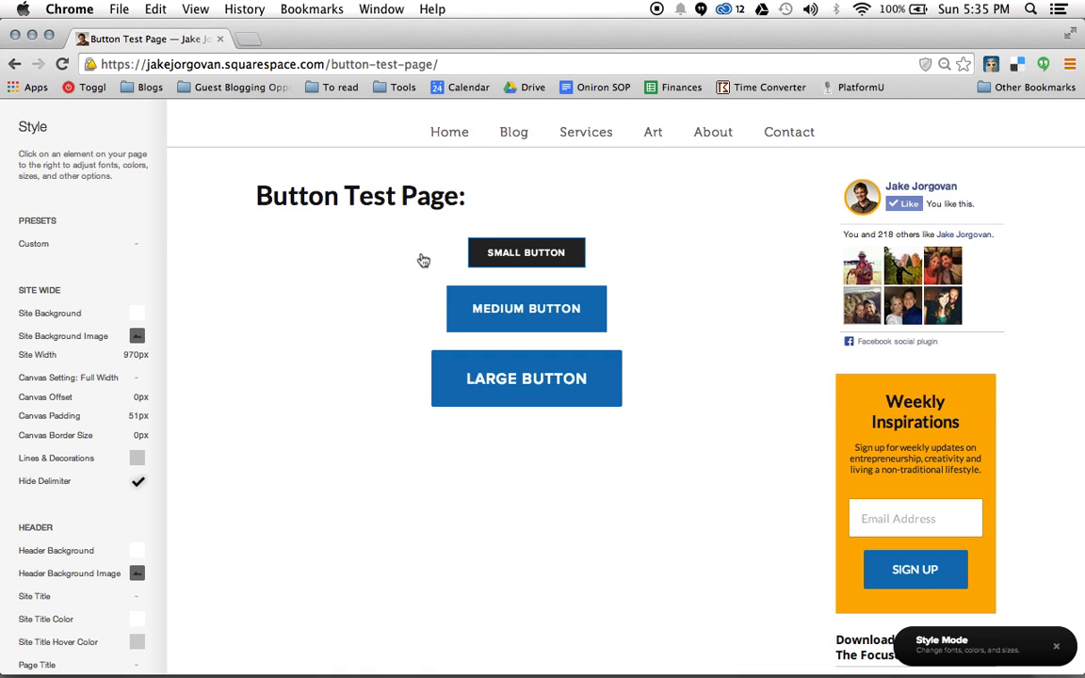
left_click(494, 264)
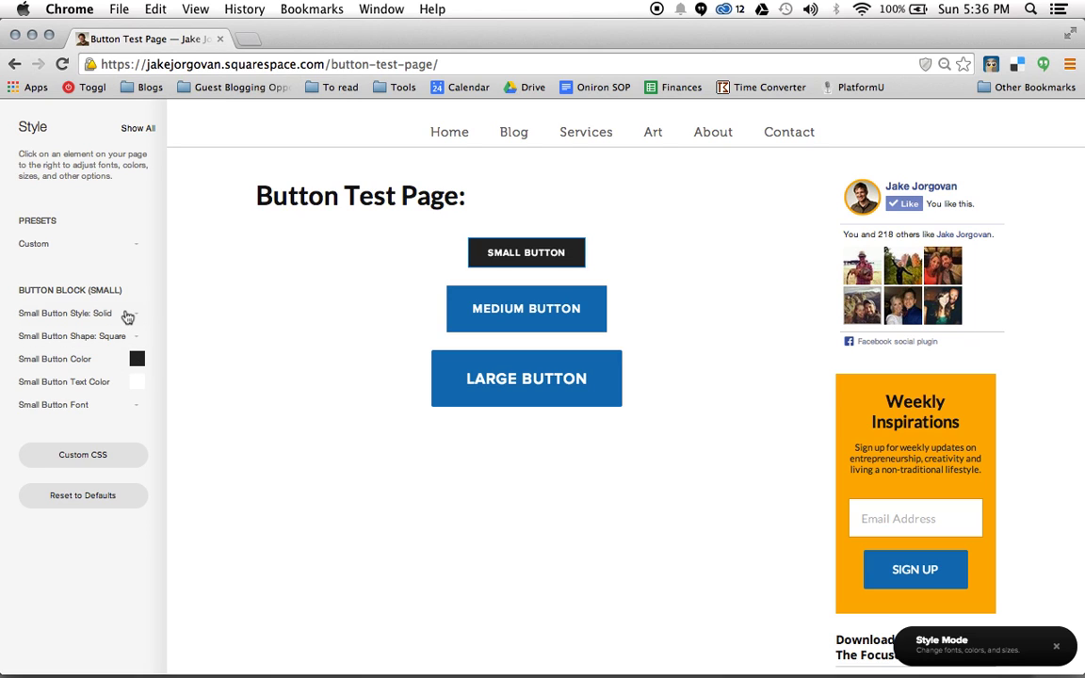
left_click(127, 318)
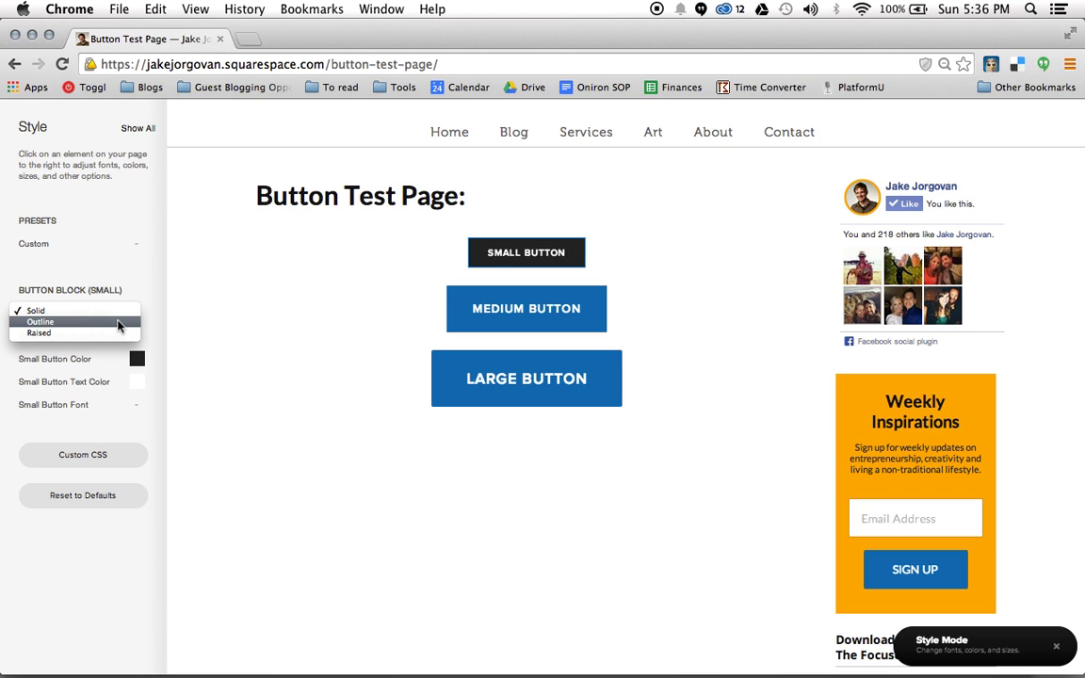
left_click(119, 323)
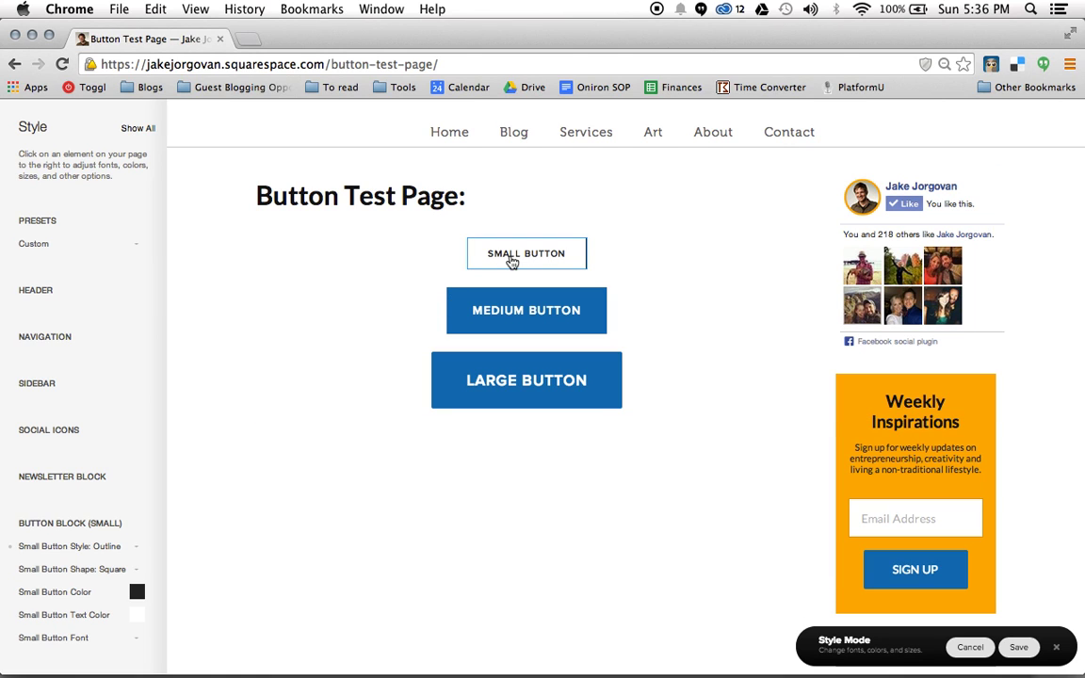
left_click(512, 261)
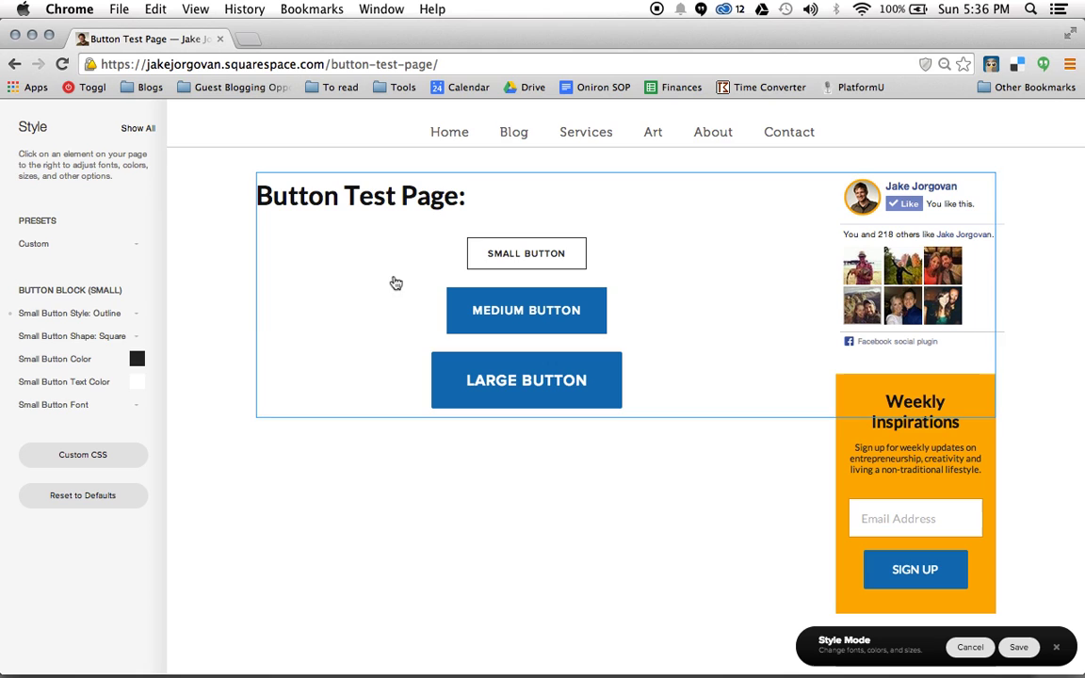
left_click(129, 313)
left_click(114, 322)
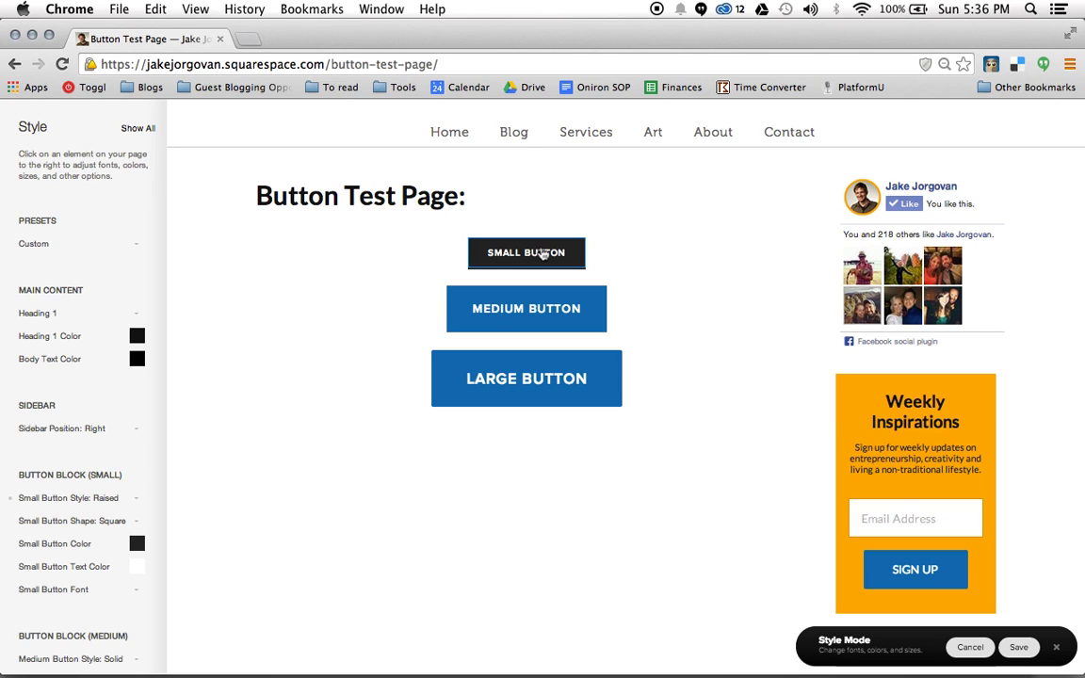
left_click(544, 255)
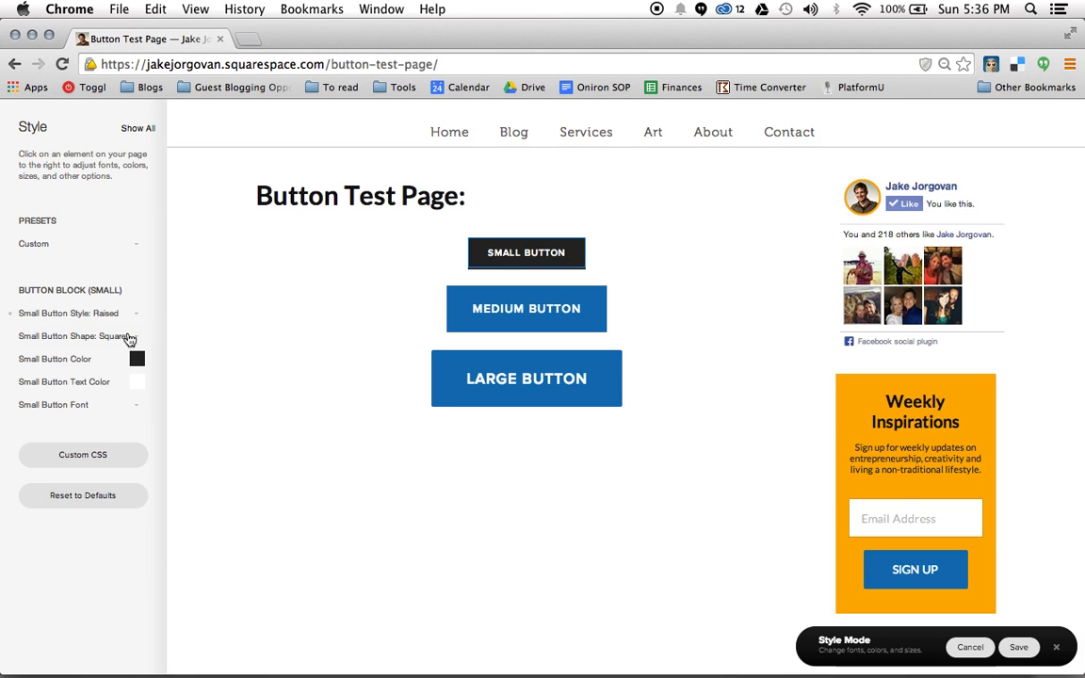
left_click(129, 337)
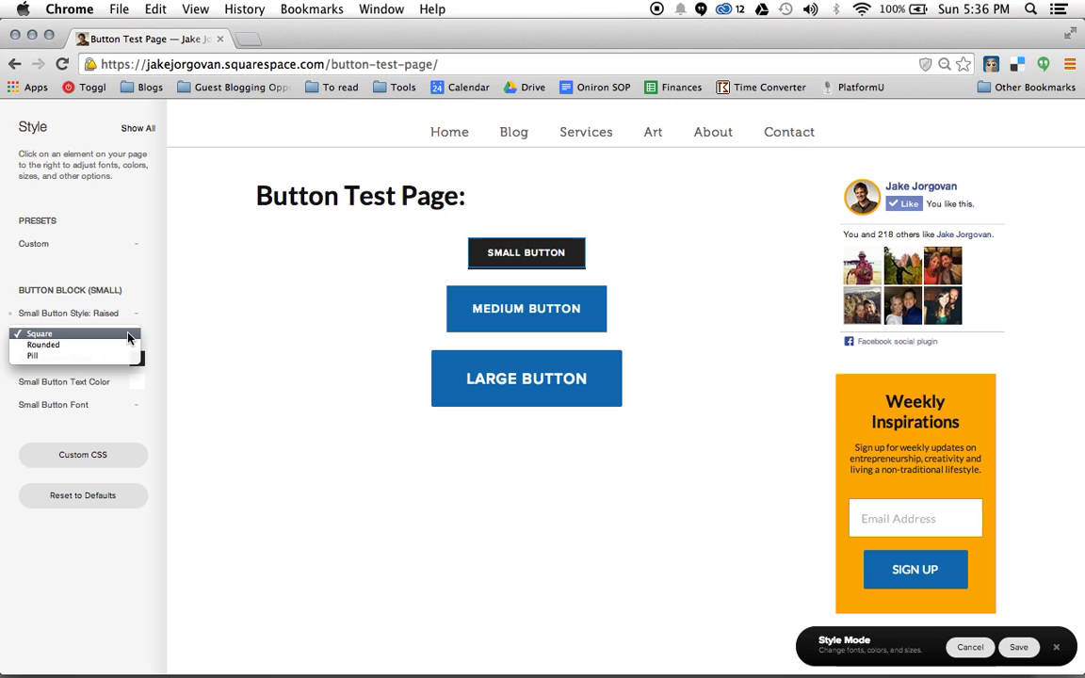
left_click(117, 314)
left_click(114, 314)
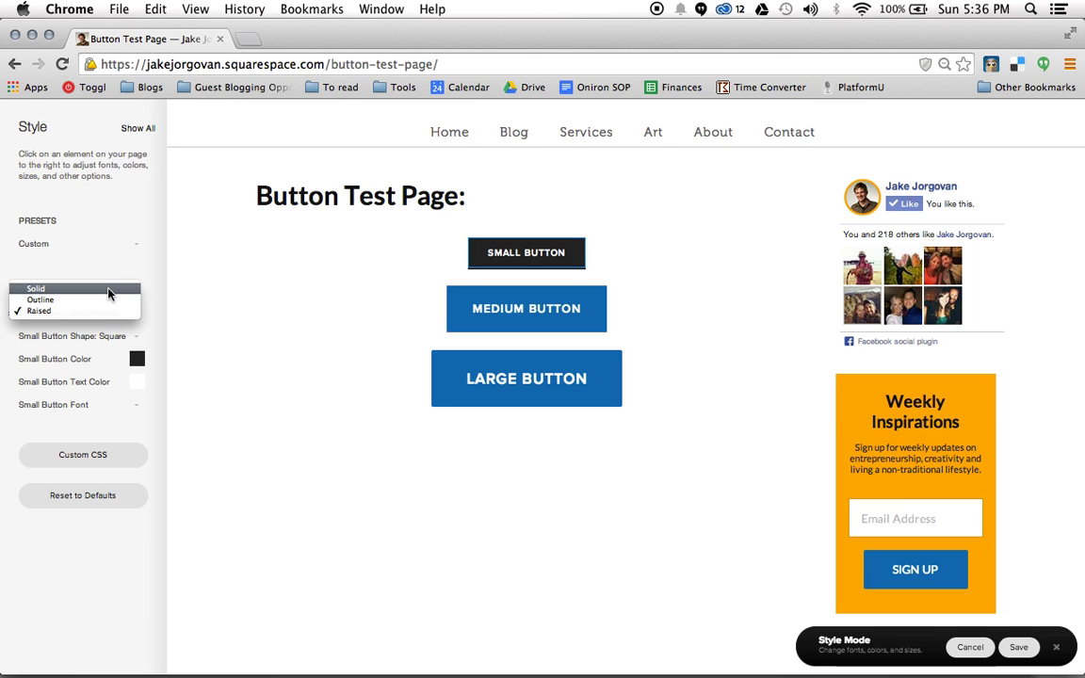
left_click(108, 293)
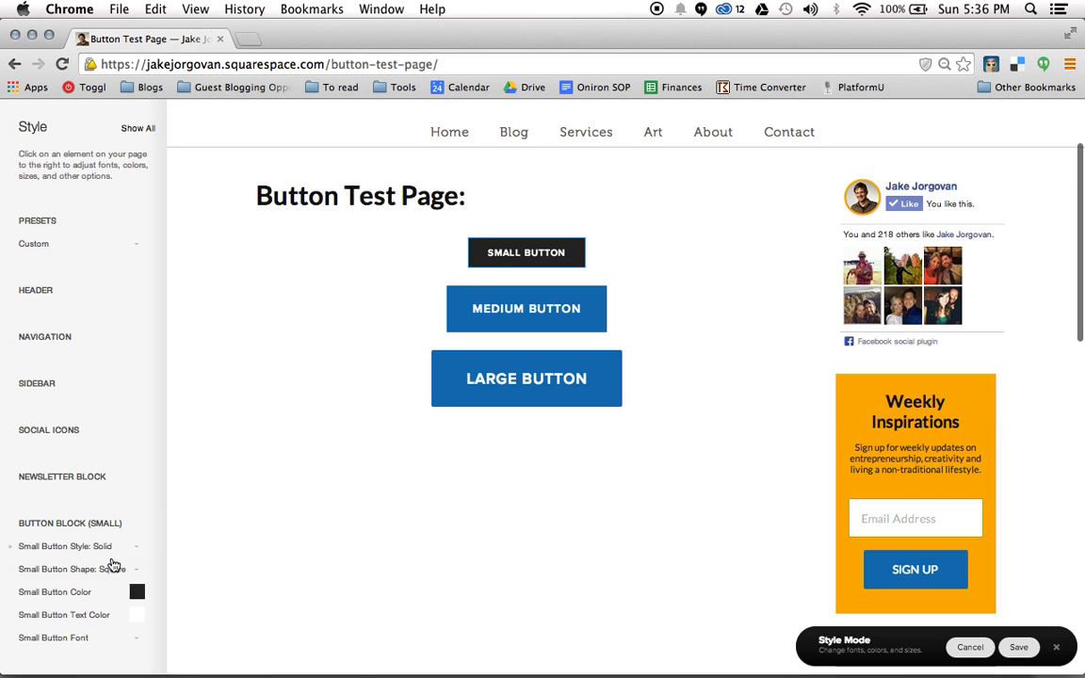
Step: Switch the small button's shape from Pill to Rounded, then reselect the small button
scroll(111, 562, "down", 5)
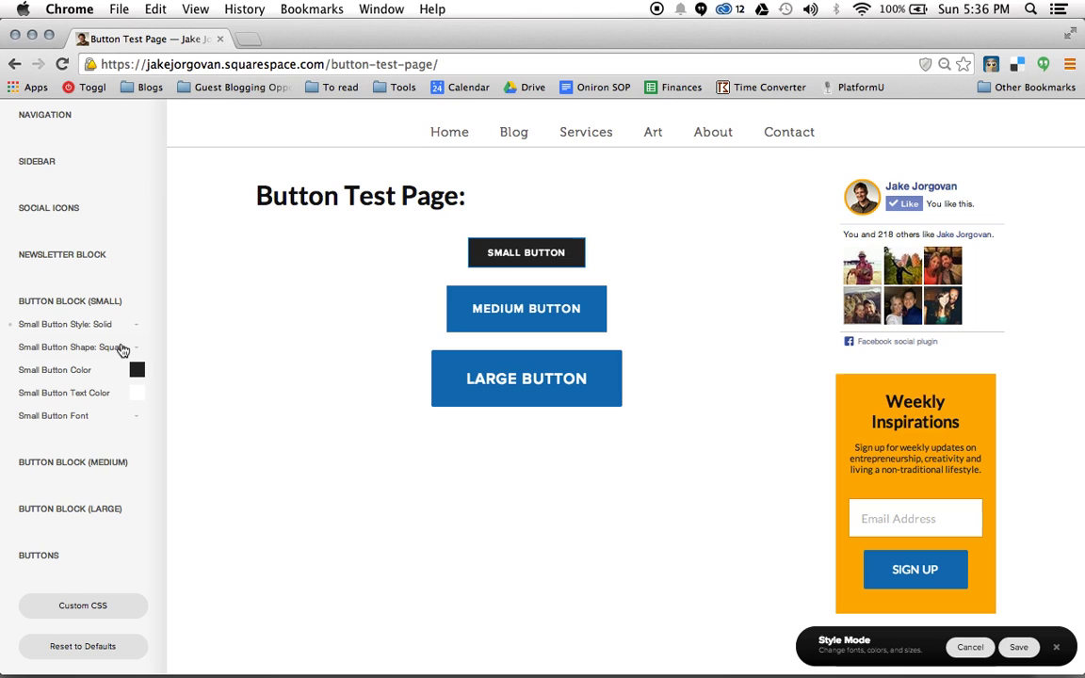
left_click(122, 349)
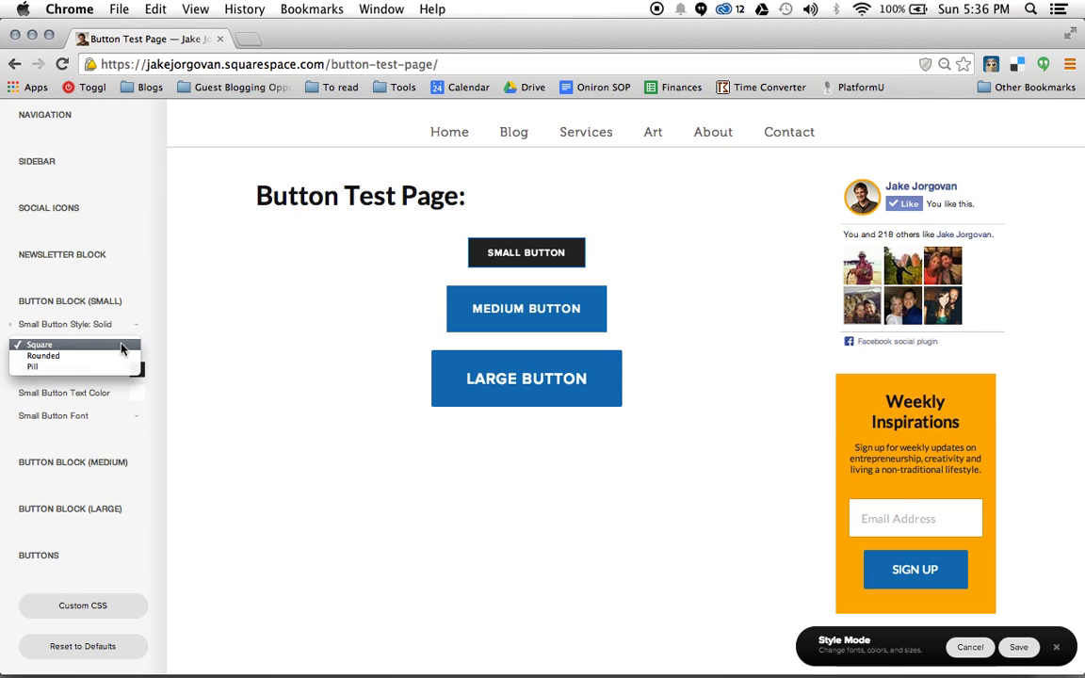
left_click(109, 367)
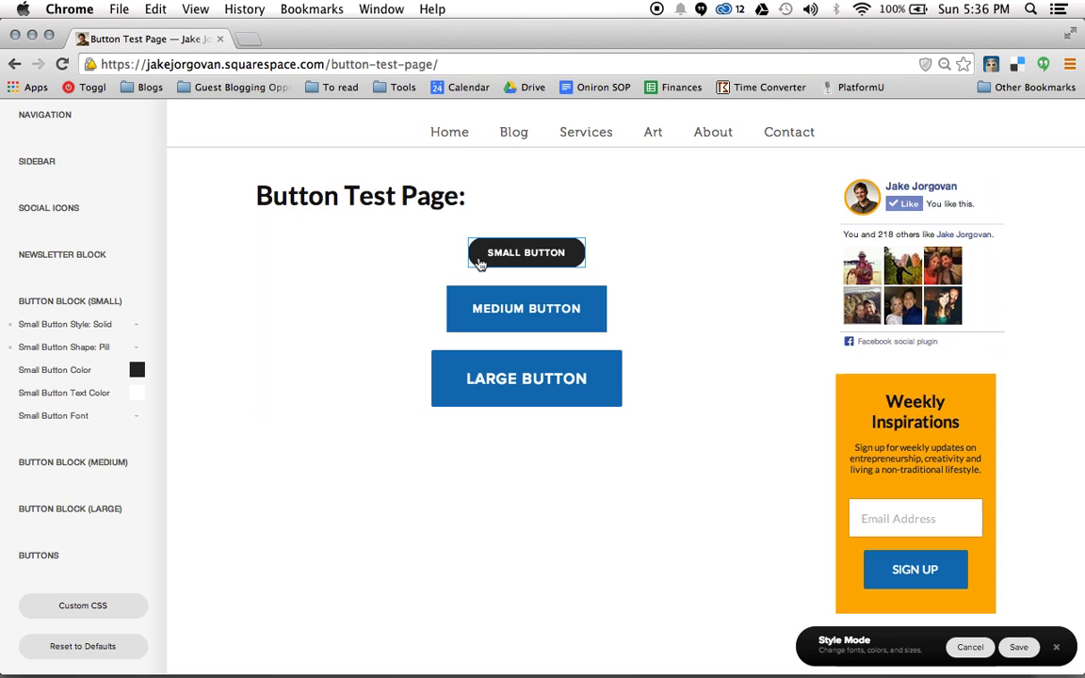
left_click(120, 341)
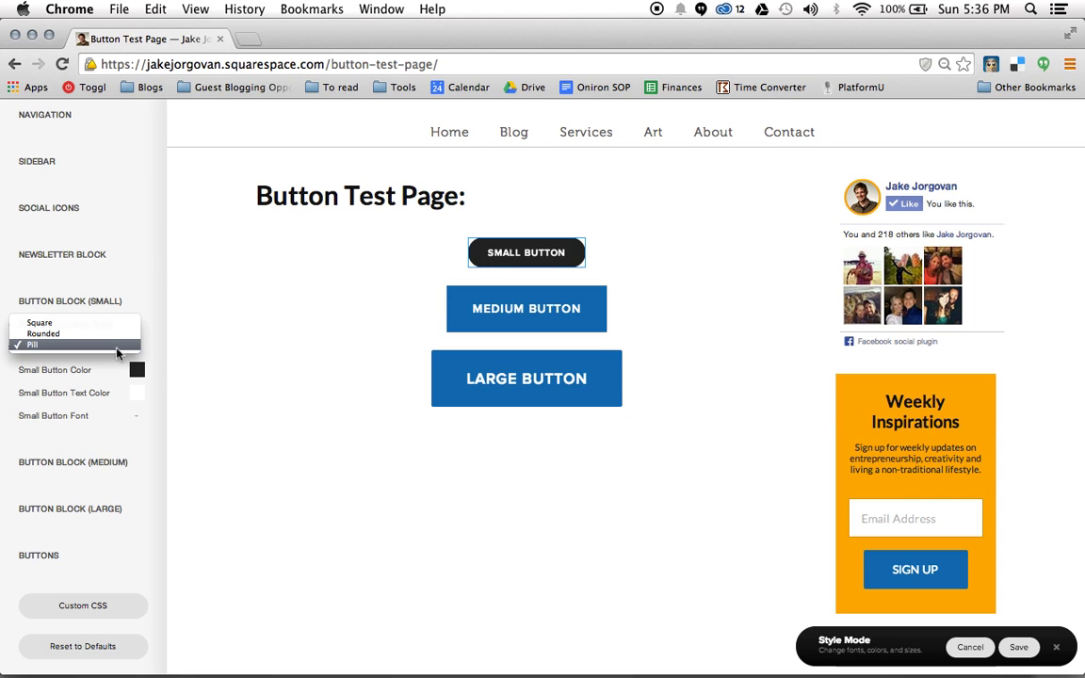
left_click(94, 343)
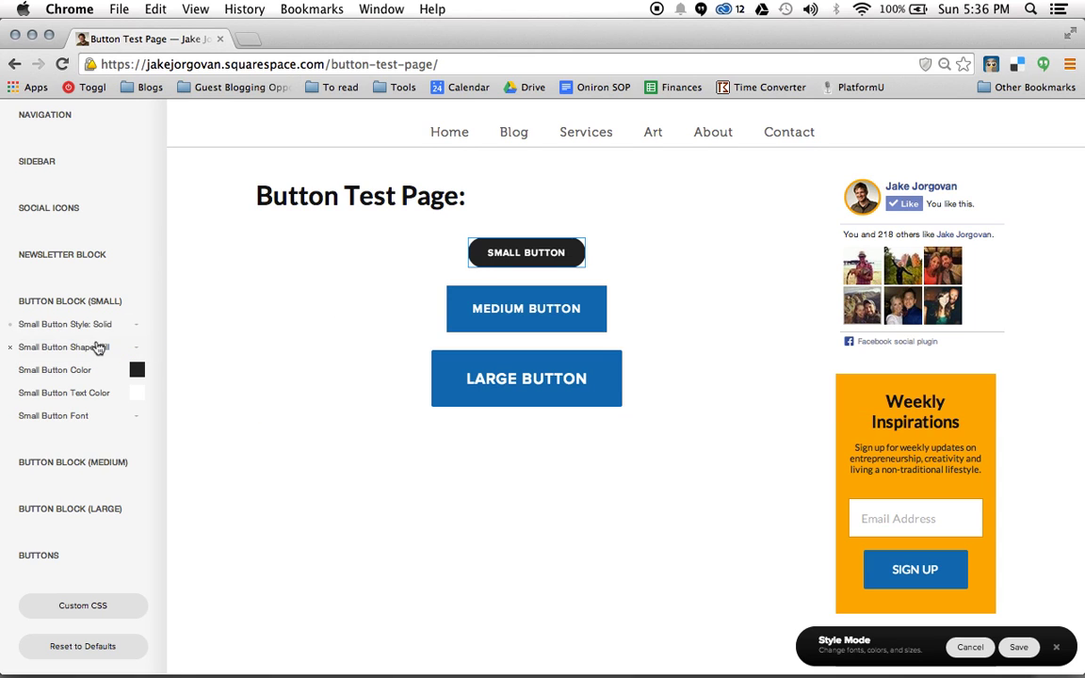
left_click(94, 345)
left_click(94, 333)
left_click(193, 311)
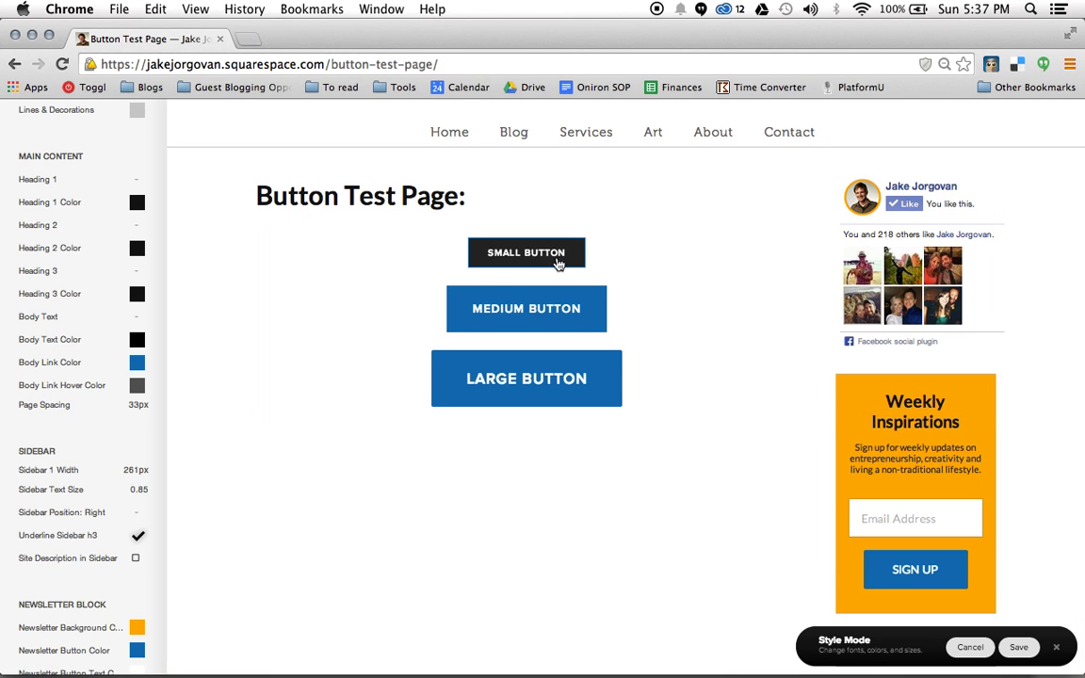
left_click(507, 249)
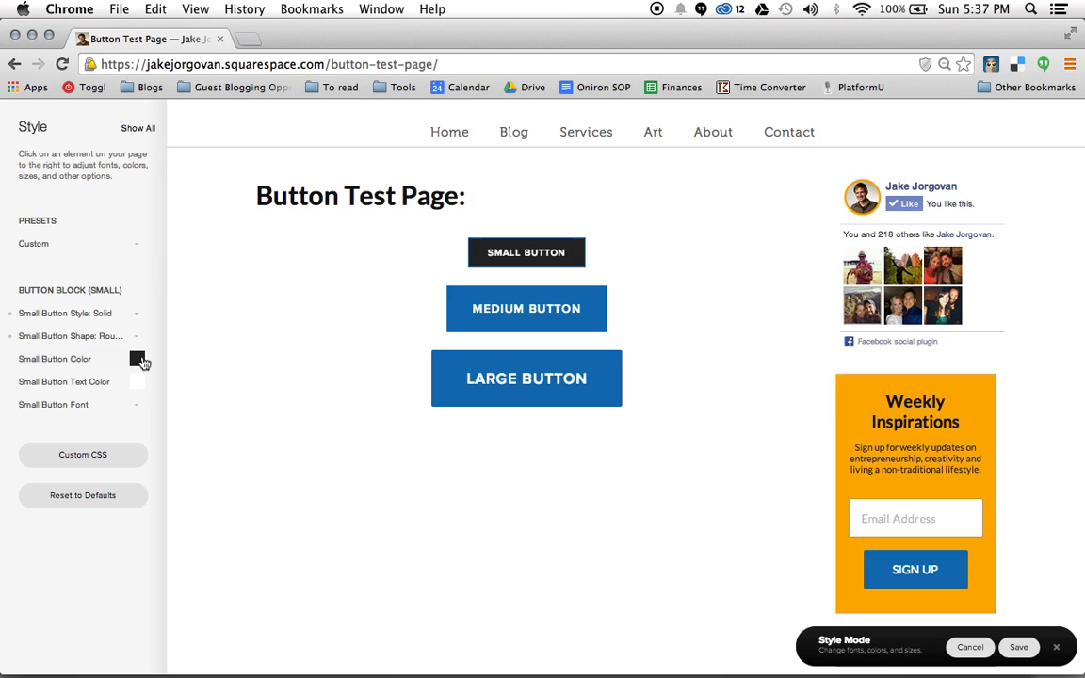
Step: Color the small button bright orange (#ff9100), then select the medium button to view its style settings
left_click(138, 359)
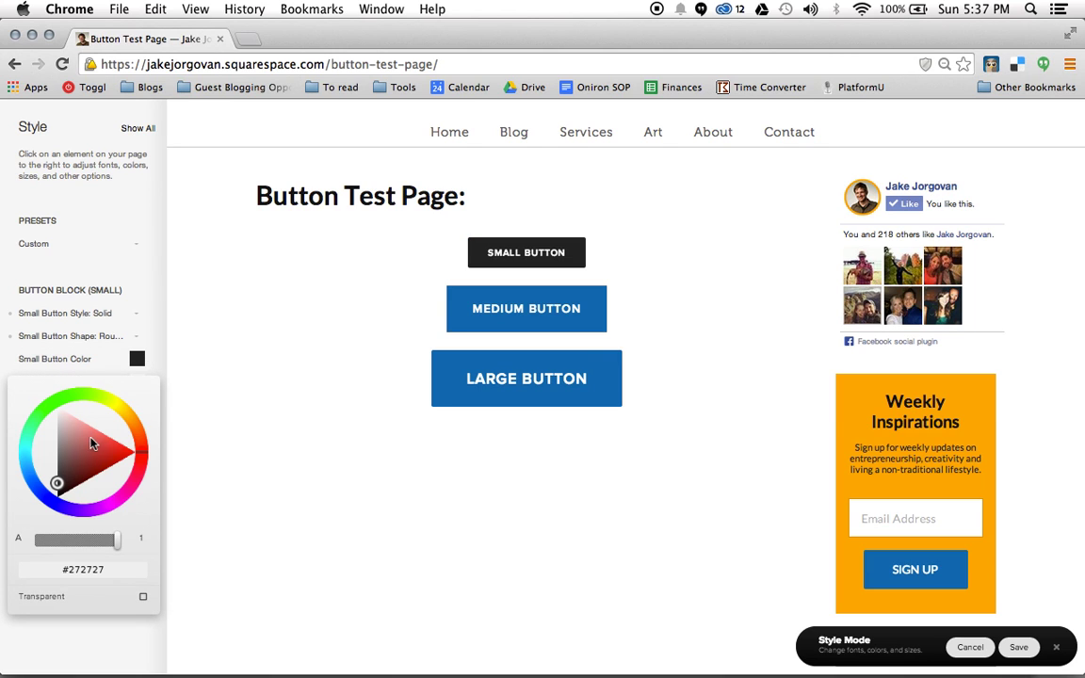
left_click(127, 417)
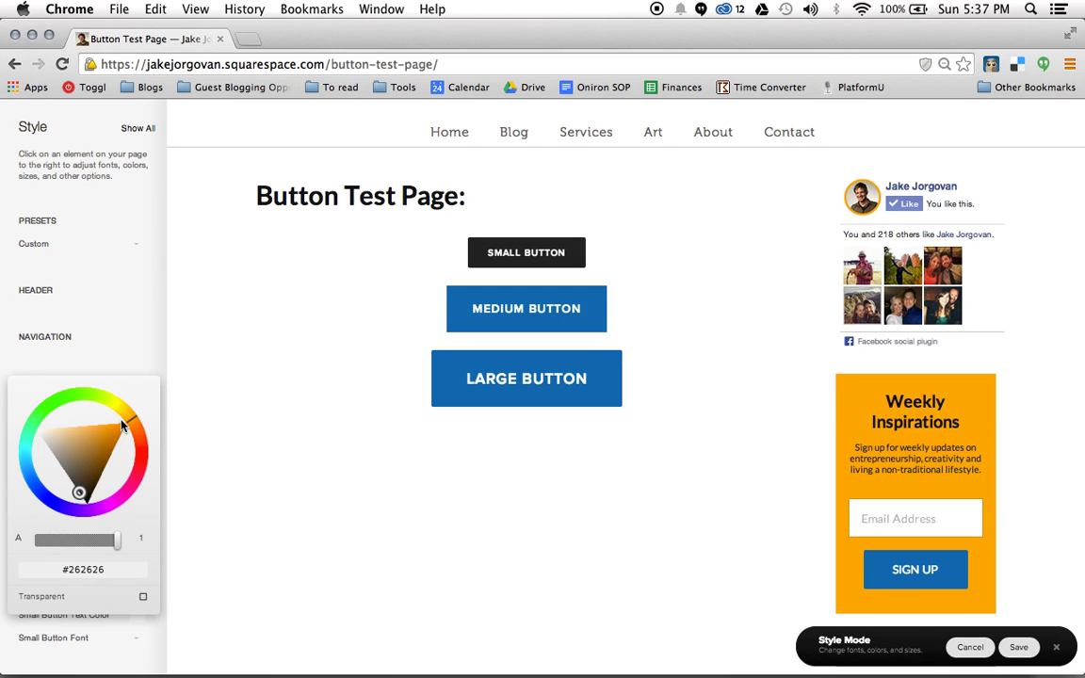
left_click(100, 438)
mouse_move(100, 439)
left_mouse_down()
mouse_move(125, 423)
mouse_move(58, 451)
mouse_move(135, 416)
left_mouse_up()
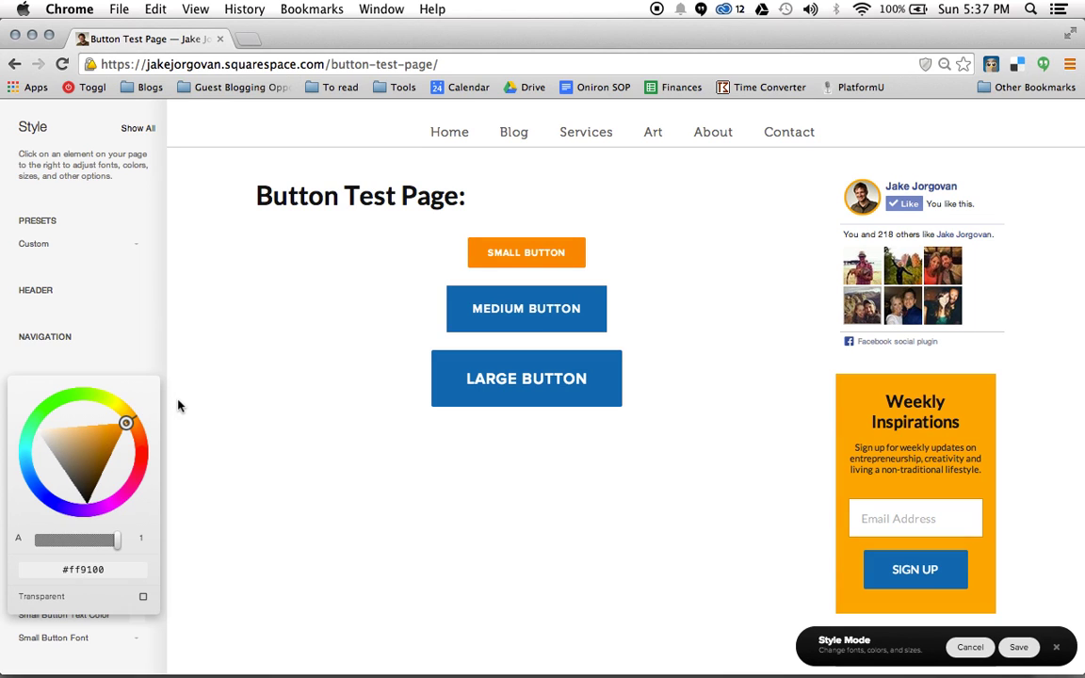
left_click(179, 406)
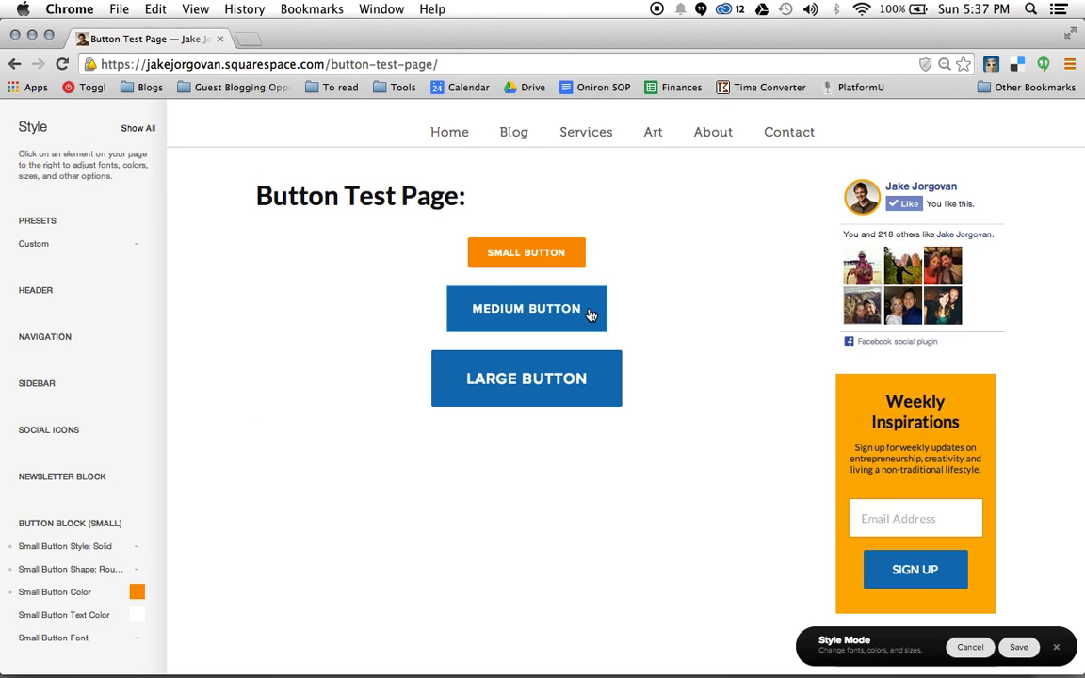
left_click(589, 315)
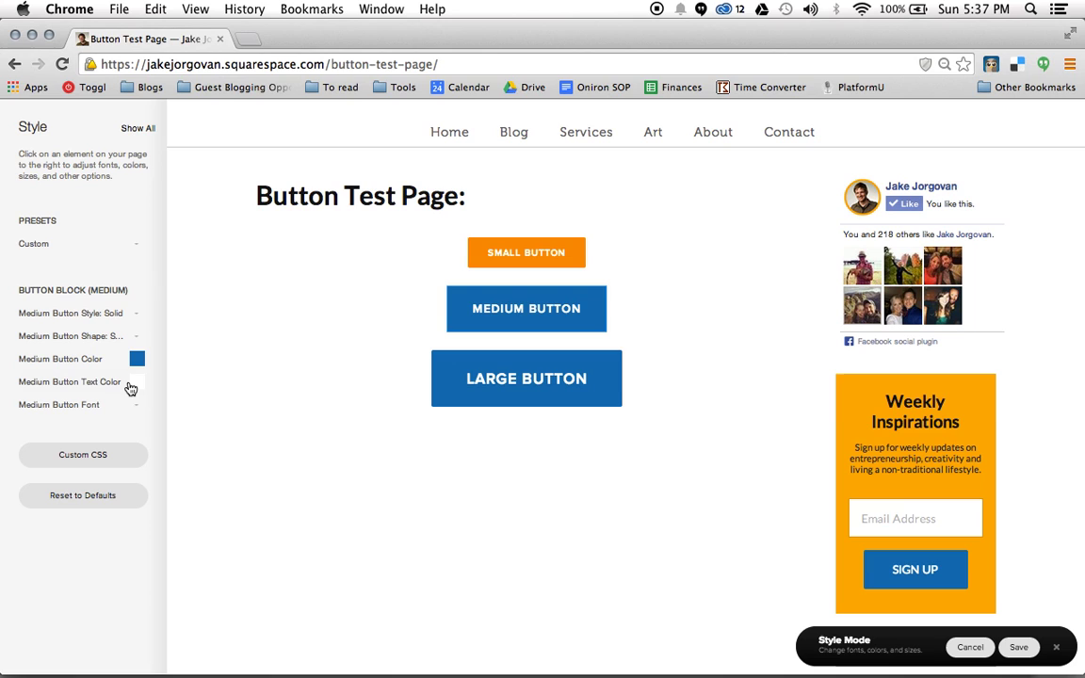
Step: Set the small button's text to black (#000000) and view its Proxima Nova Semibold font settings
left_click(504, 260)
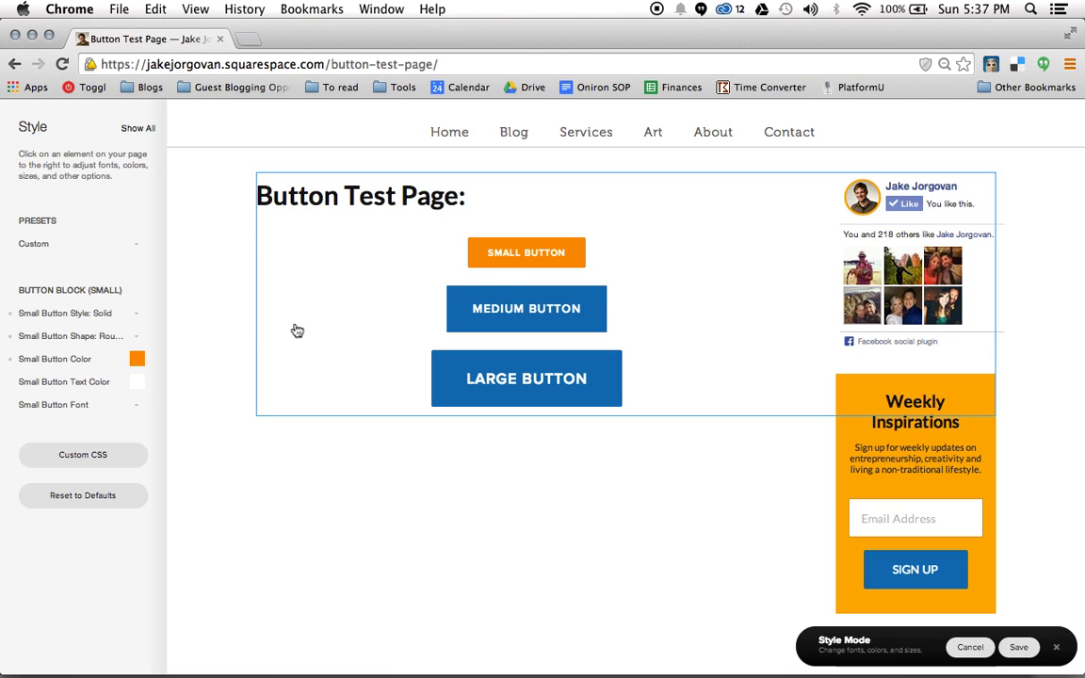
left_click(138, 386)
left_click_drag(67, 442, 57, 519)
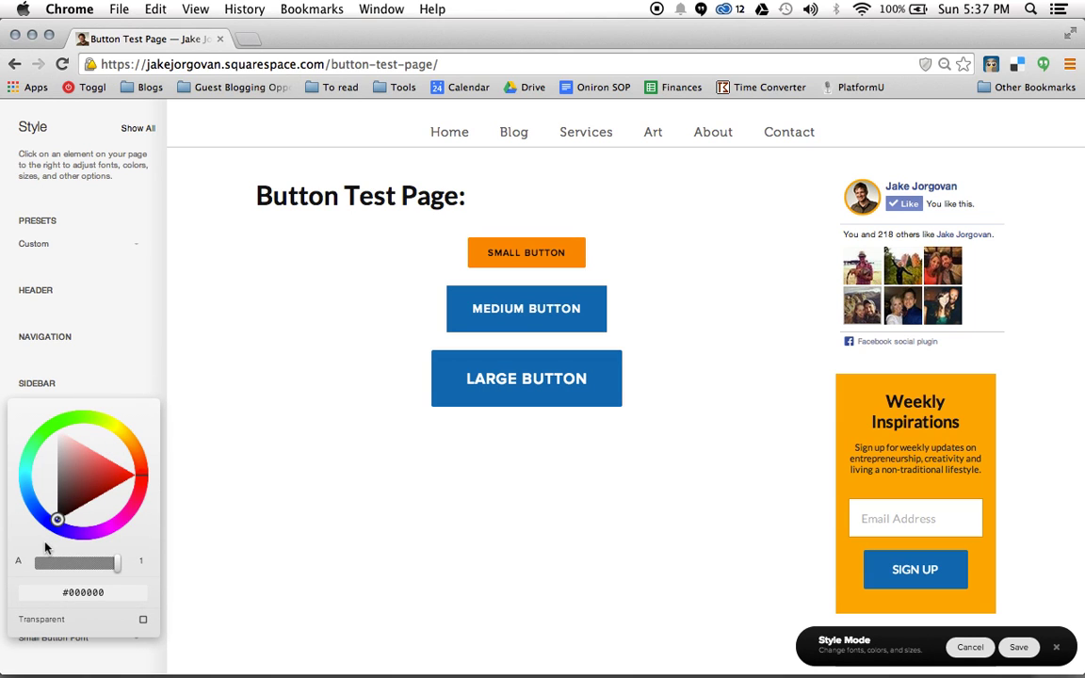
left_click(118, 356)
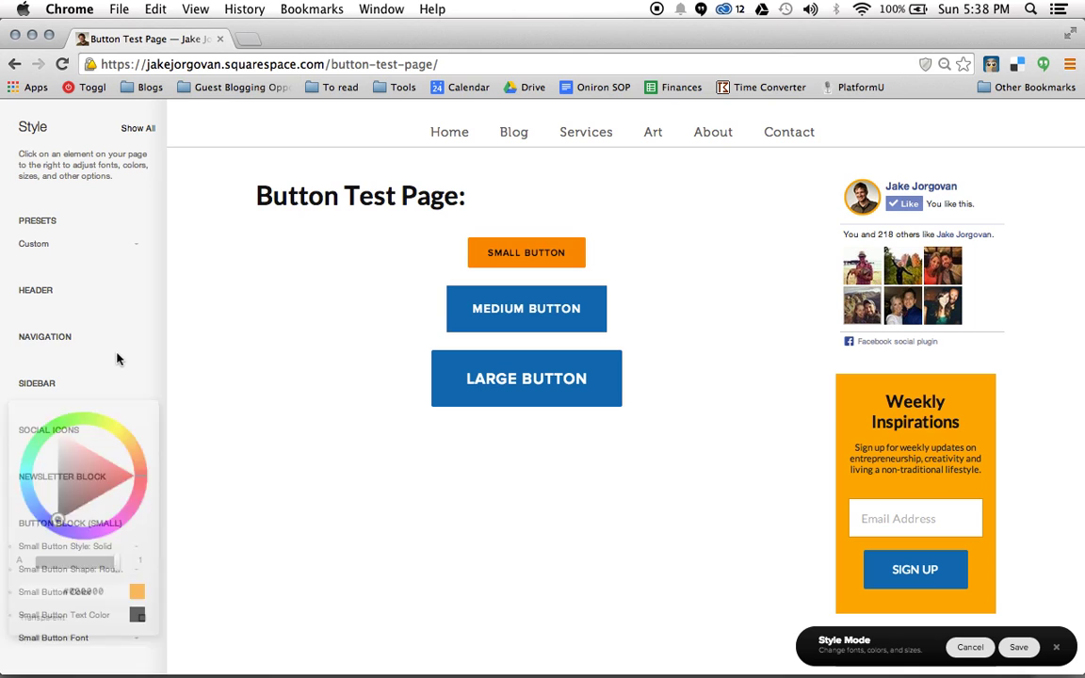
left_click(136, 643)
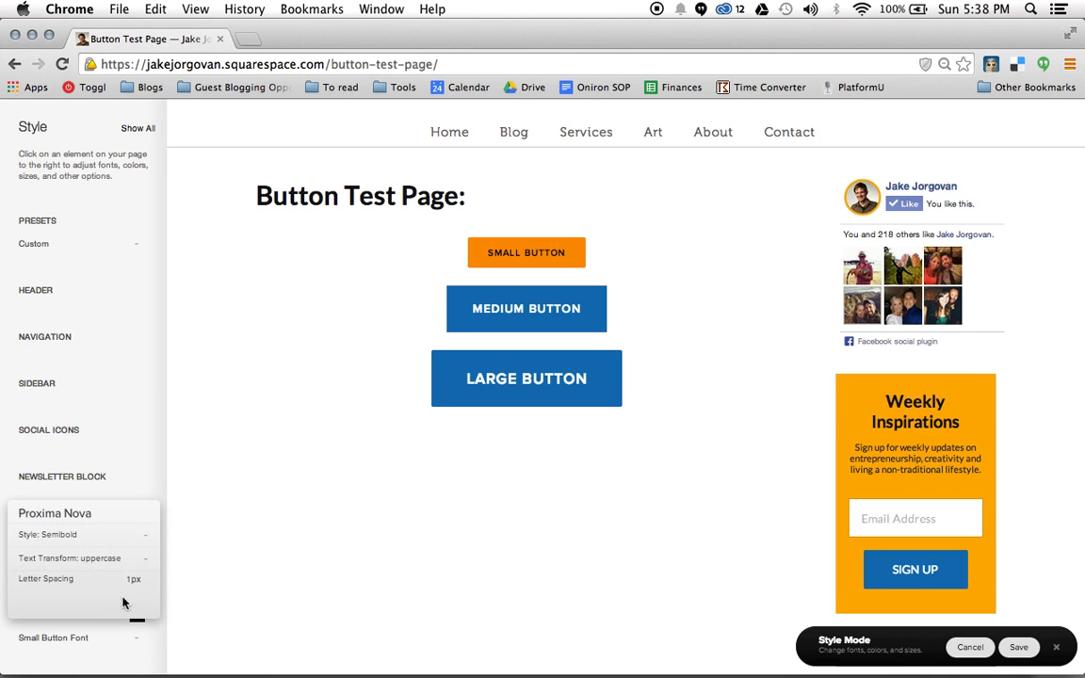
Step: Close the font settings and compare the medium and large button style settings
left_click(139, 476)
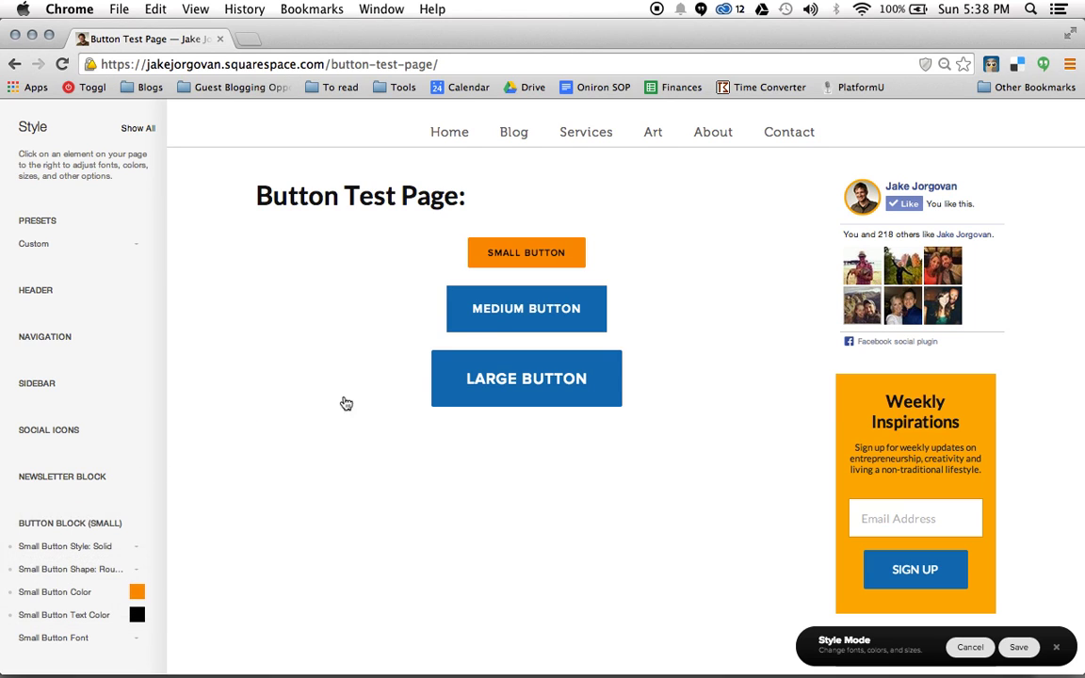
left_click(503, 322)
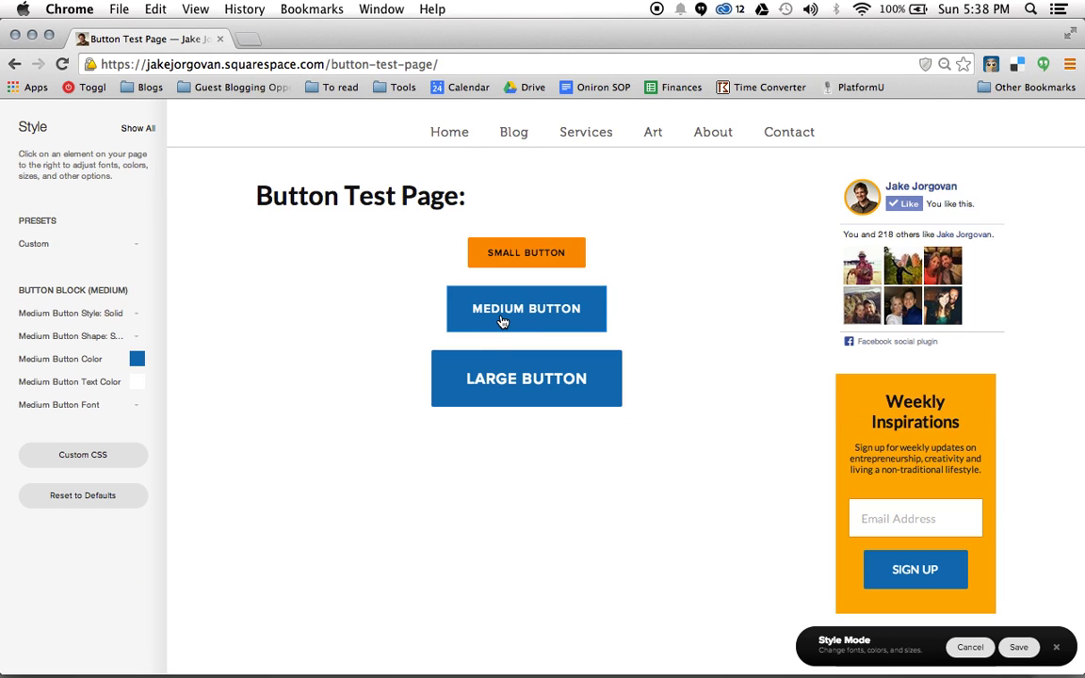
left_click(487, 373)
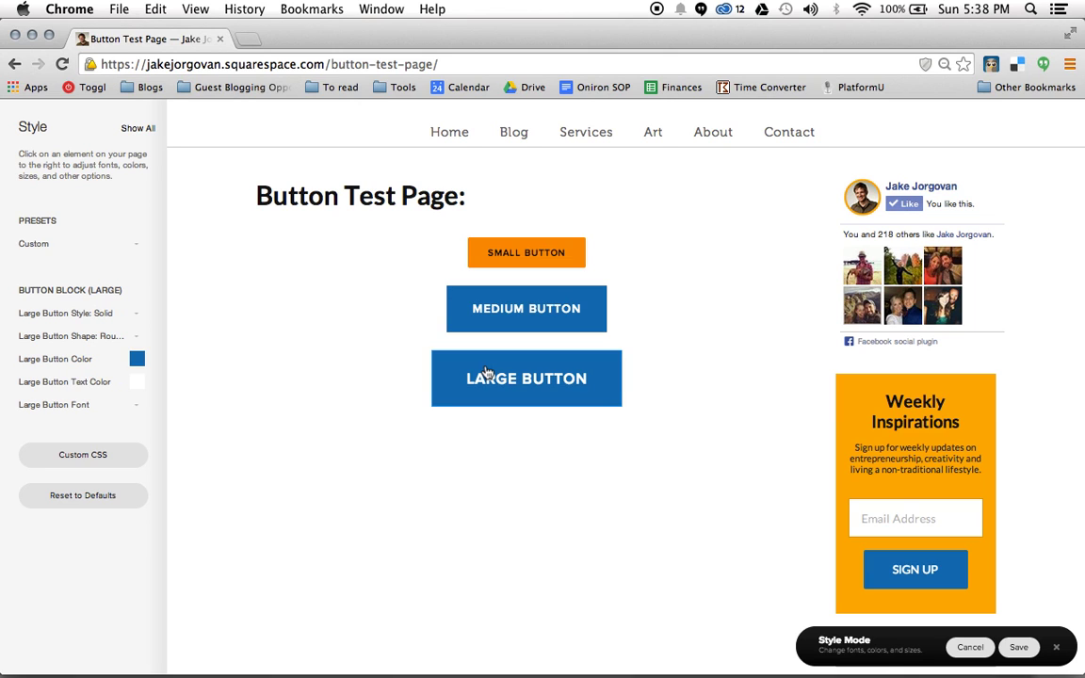
left_click(519, 313)
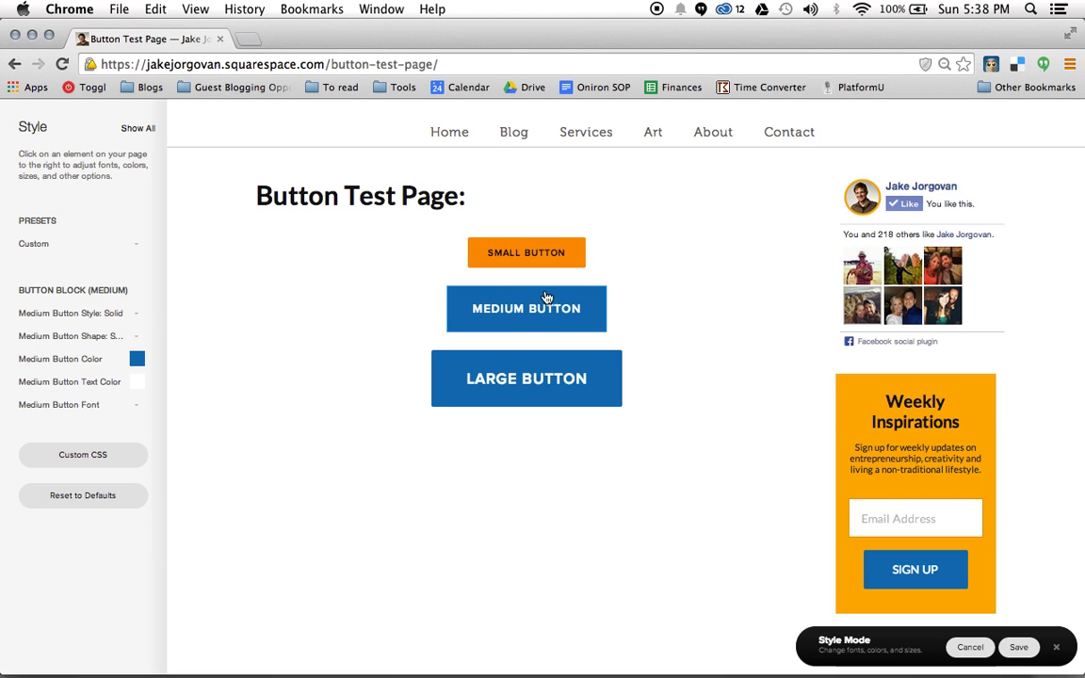
Step: Copy the medium button's blue hex value #0074b3, then select the small button
left_click(137, 360)
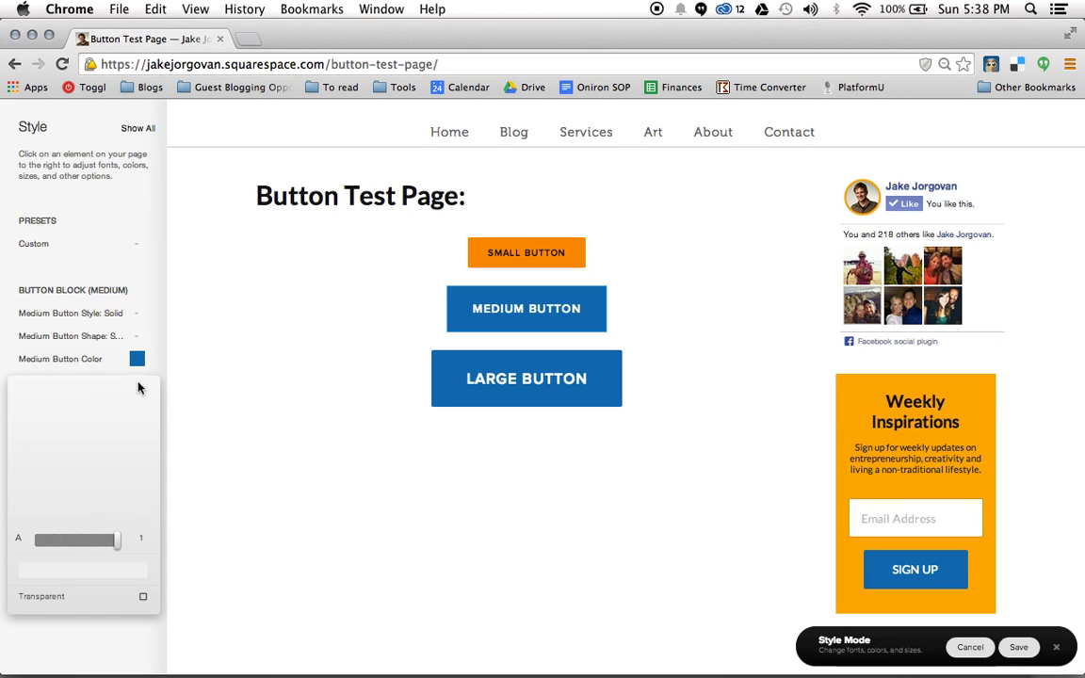
double_click(85, 570)
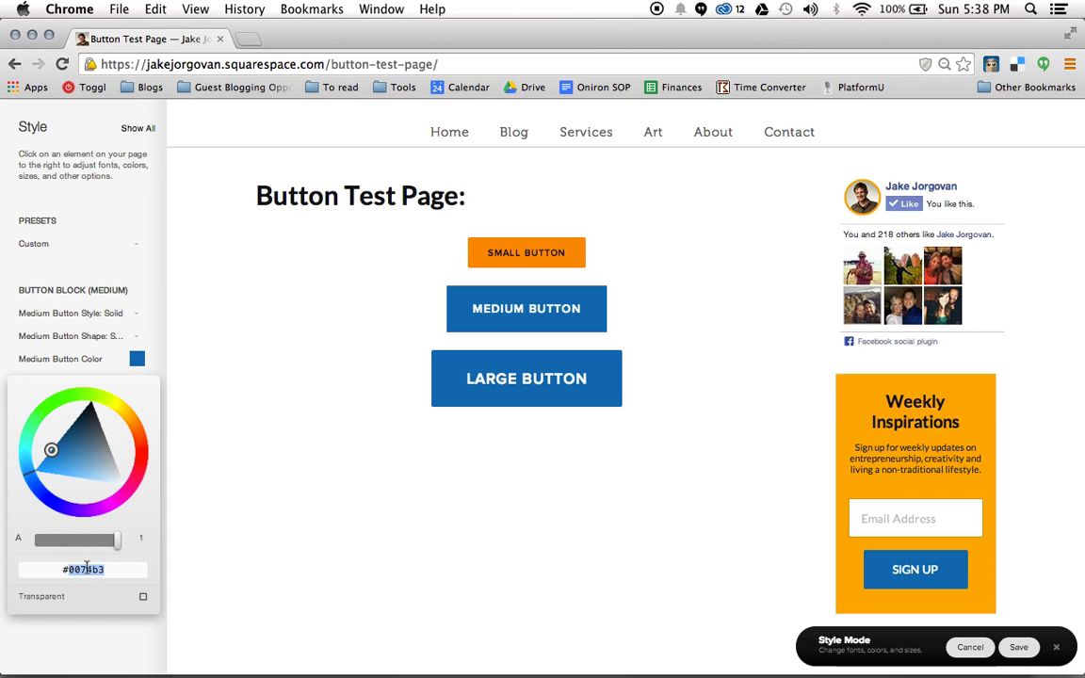
left_click(486, 233)
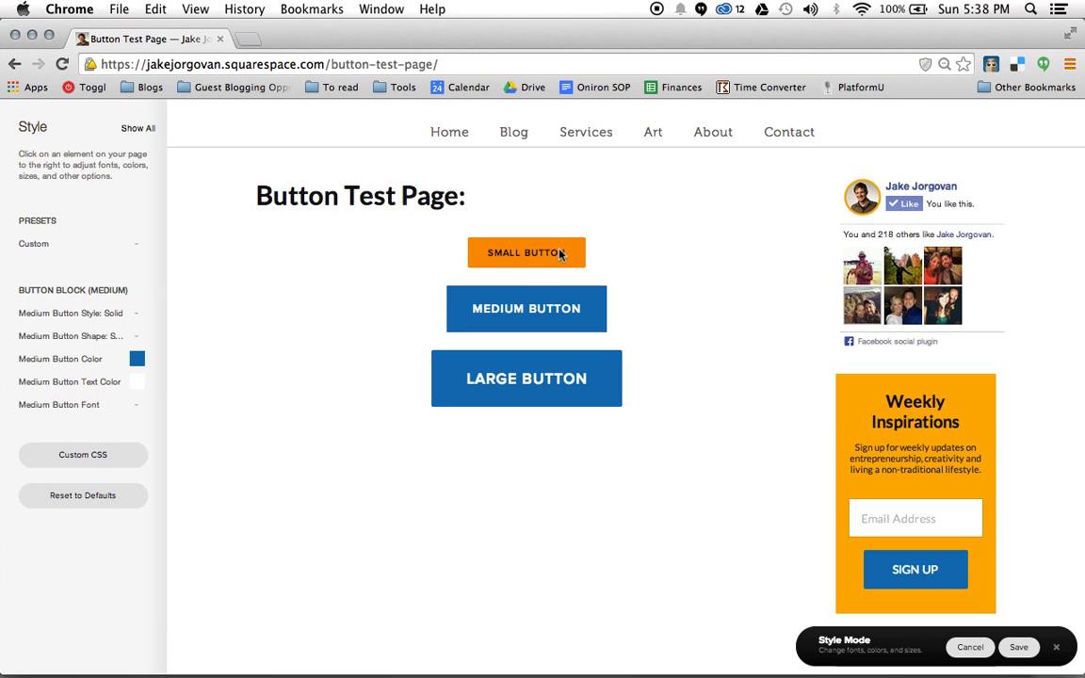
left_click(565, 253)
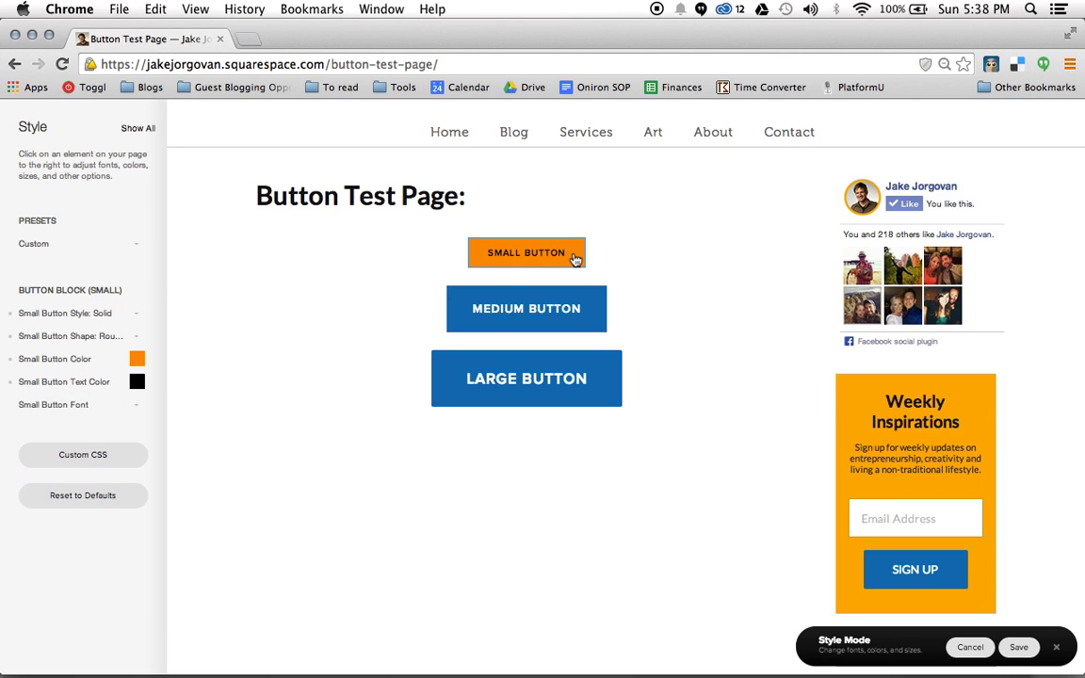
Step: Paste #0074b3 as the small button's color, replacing the orange
left_click(136, 361)
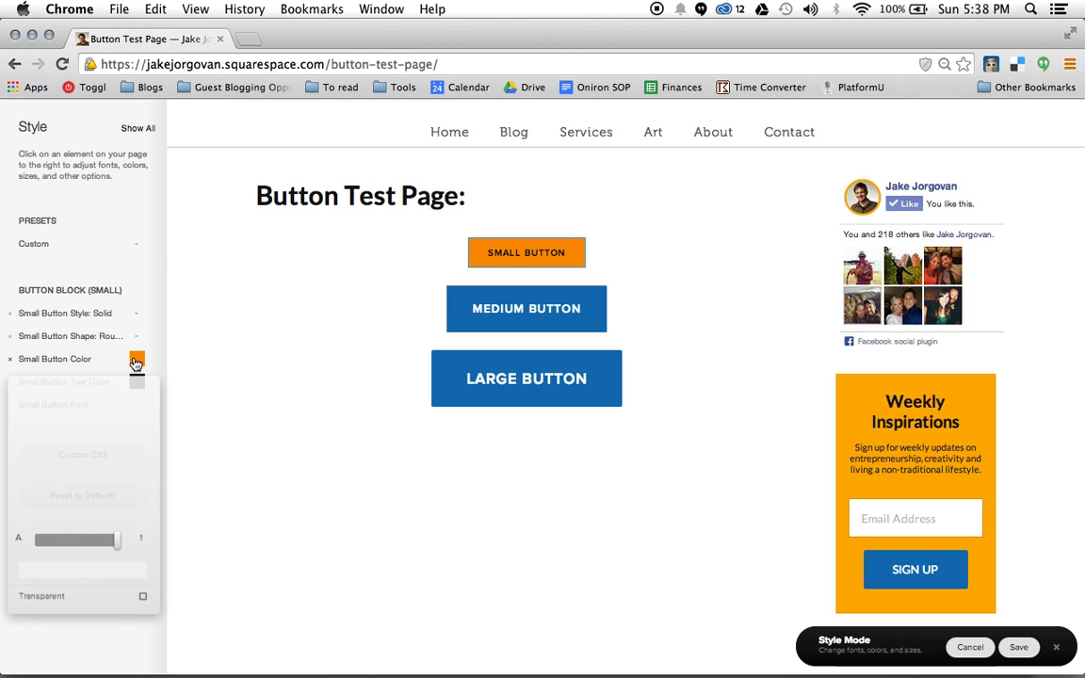
double_click(86, 570)
type("0b74b3")
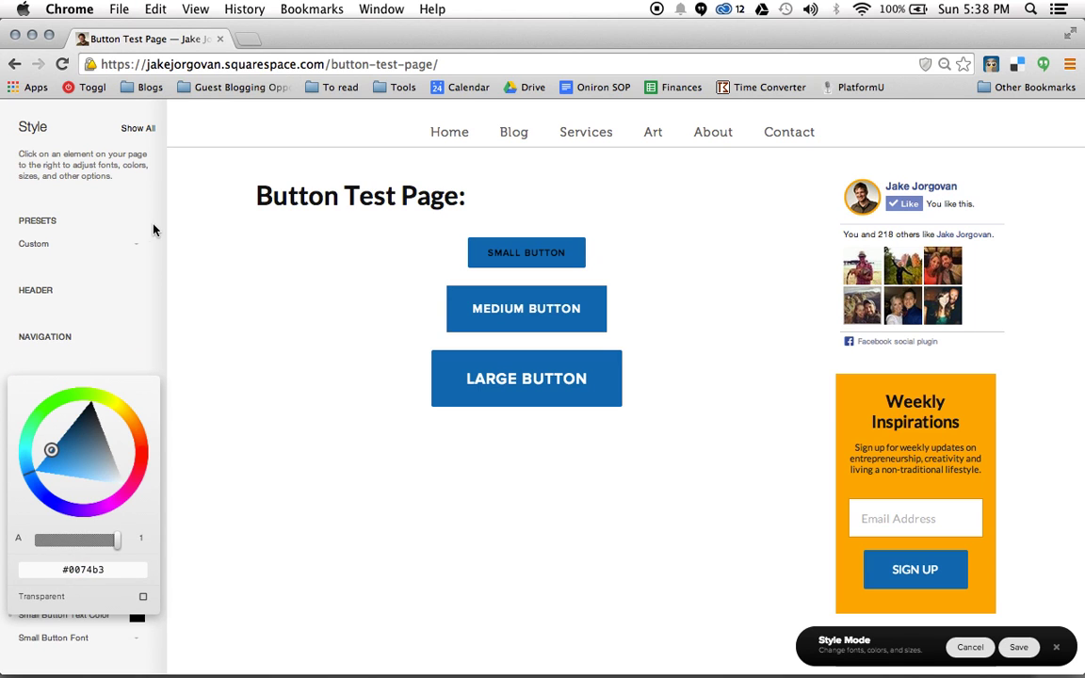
left_click(260, 285)
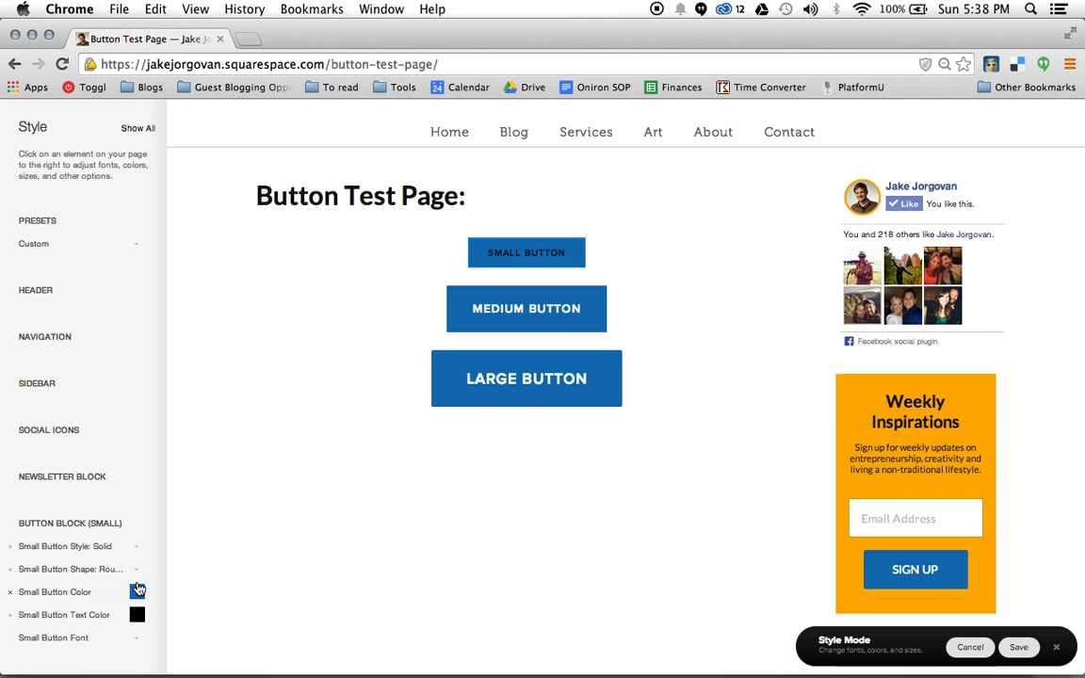
Step: Set the small button's text color to white (#ffffff)
left_click(136, 615)
left_click(71, 390)
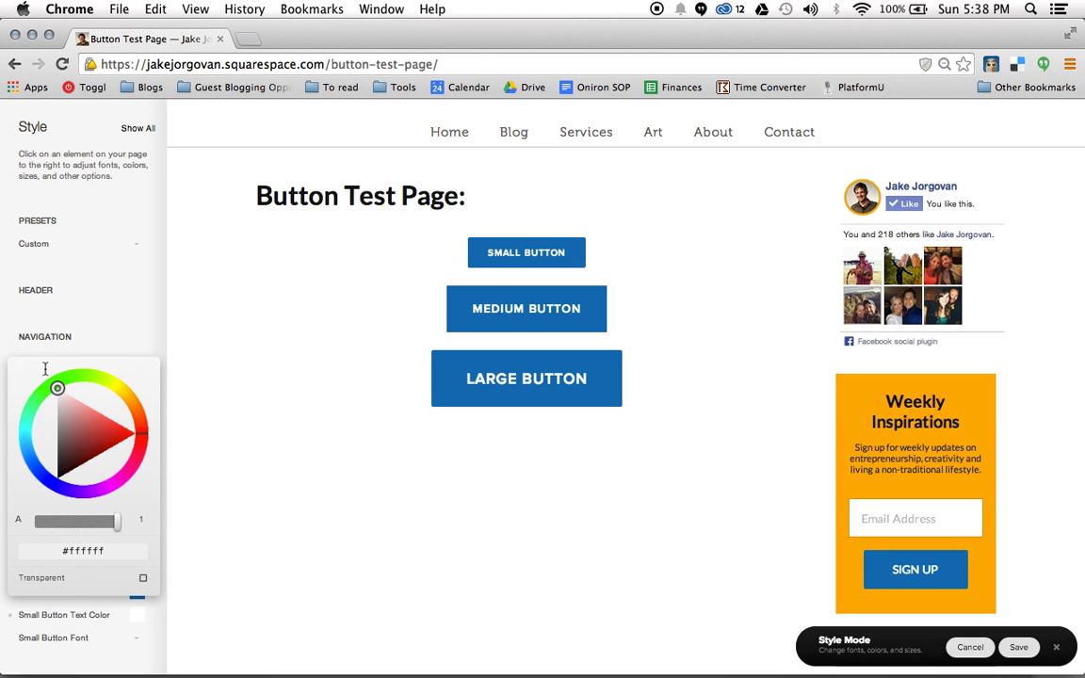
left_click(149, 294)
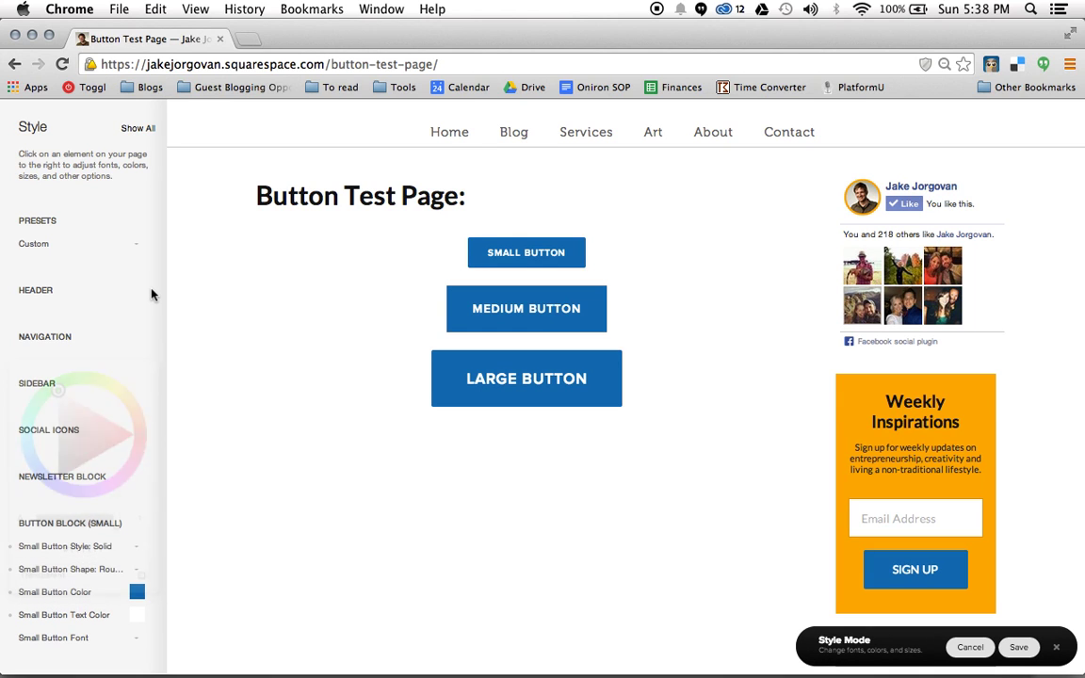
Step: Save the button style changes from the Style Mode bar
left_click(1018, 648)
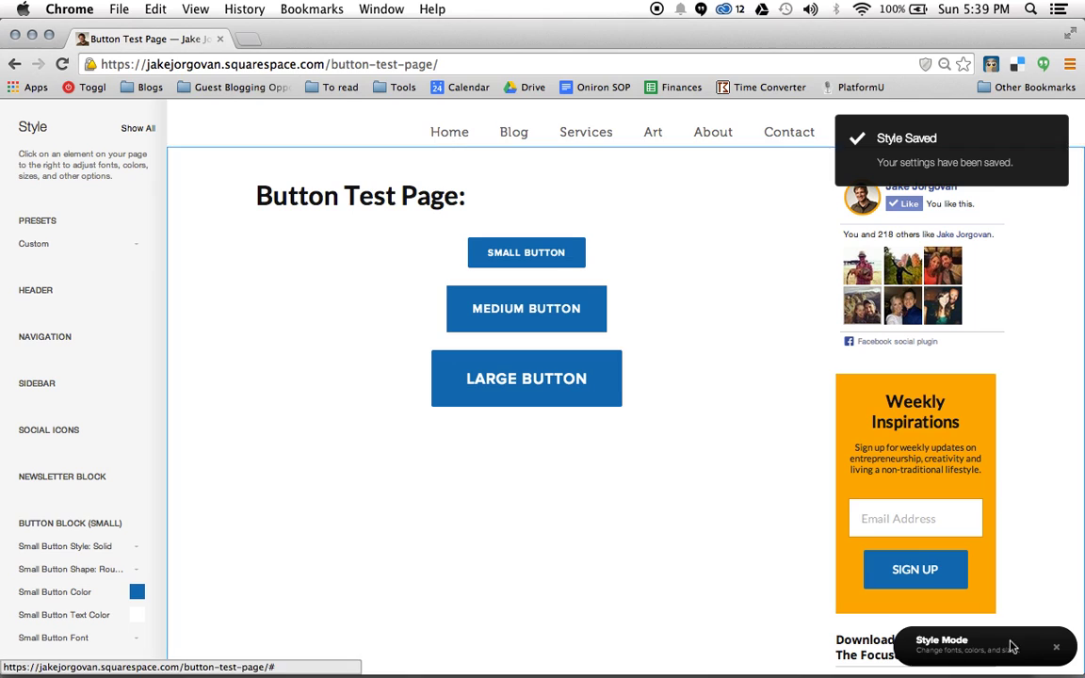